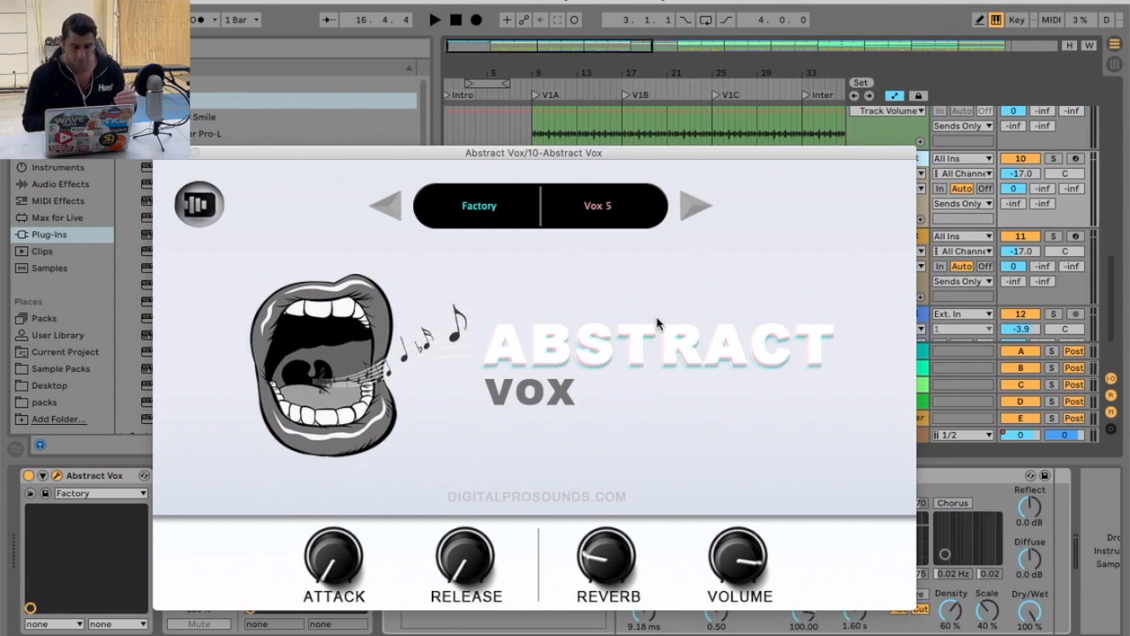
# - Look through the Abstract Vox group list on track 10 and close the plug-in window
pyautogui.click(608, 215)
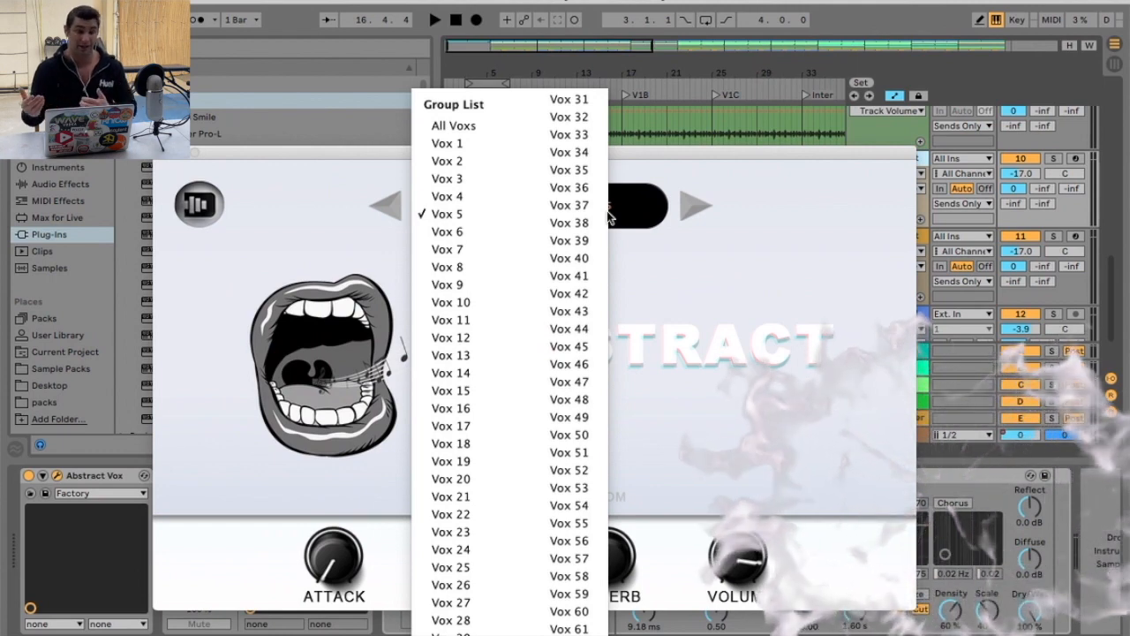
pyautogui.click(179, 166)
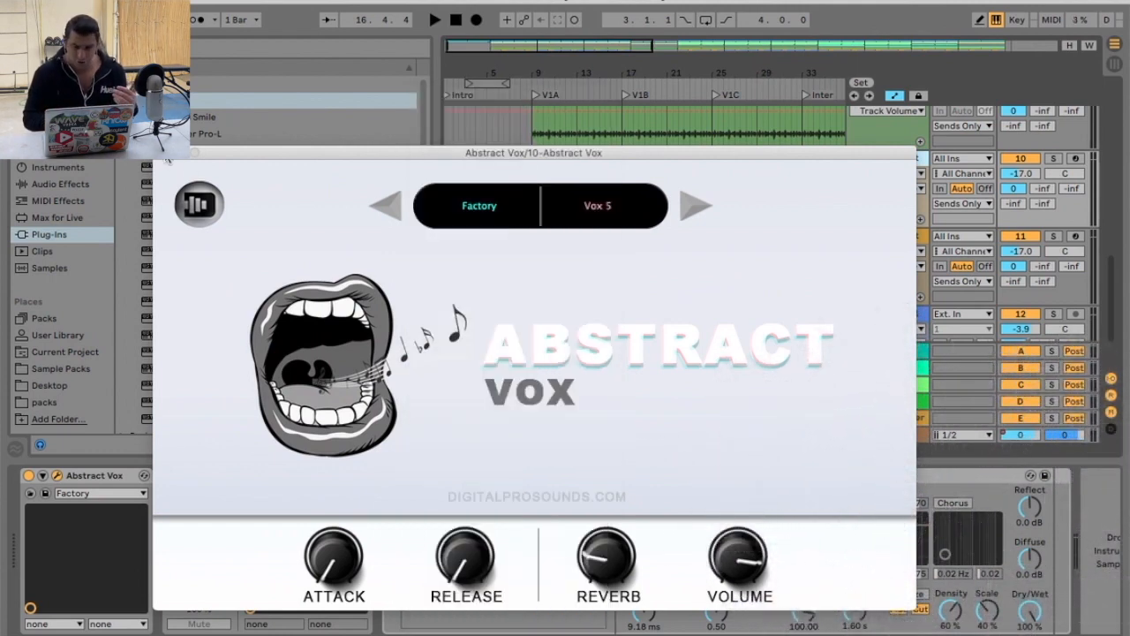
pyautogui.click(161, 154)
# - Play the arrangement from the V1B section at bar 17 and stop playback
pyautogui.moveTo(630, 77); pyautogui.dragTo(630, 111)
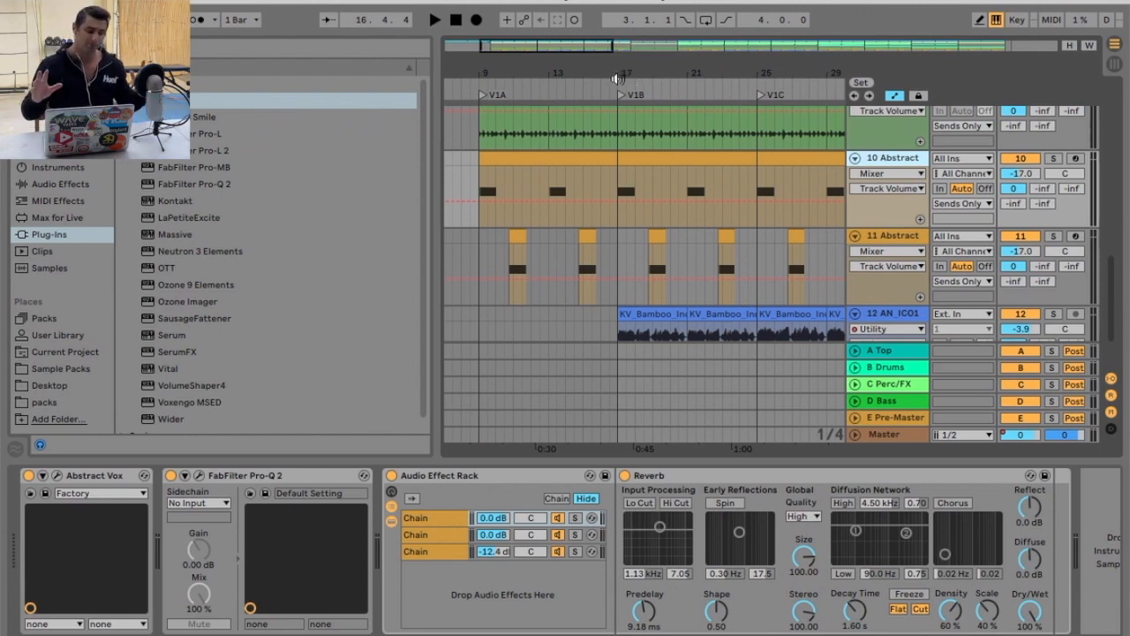
pyautogui.click(617, 80)
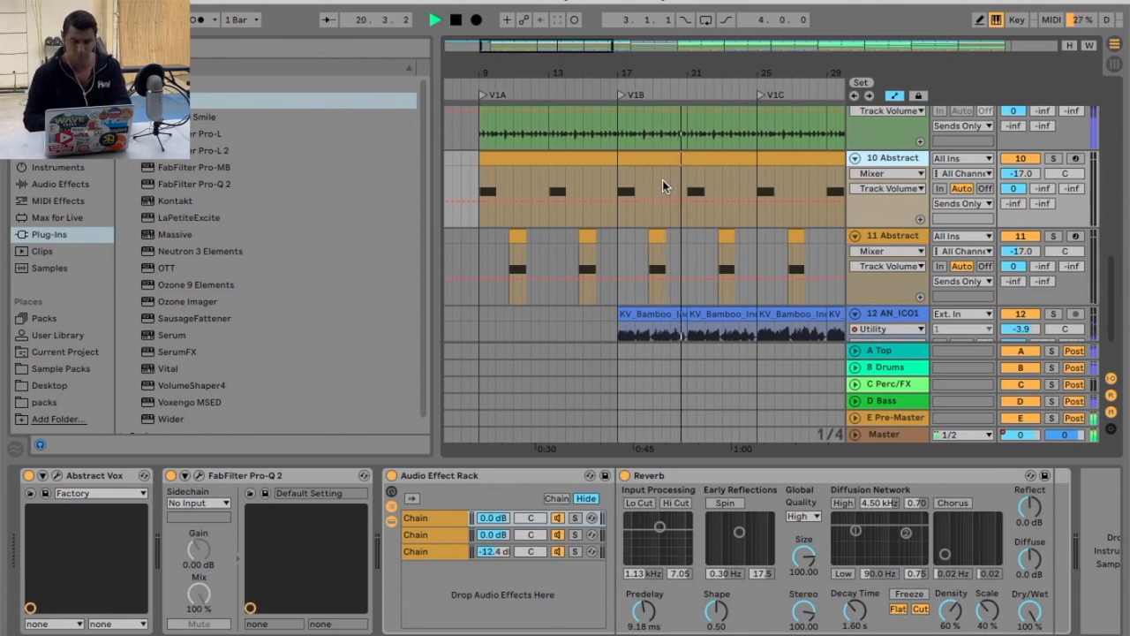
pyautogui.press('space')
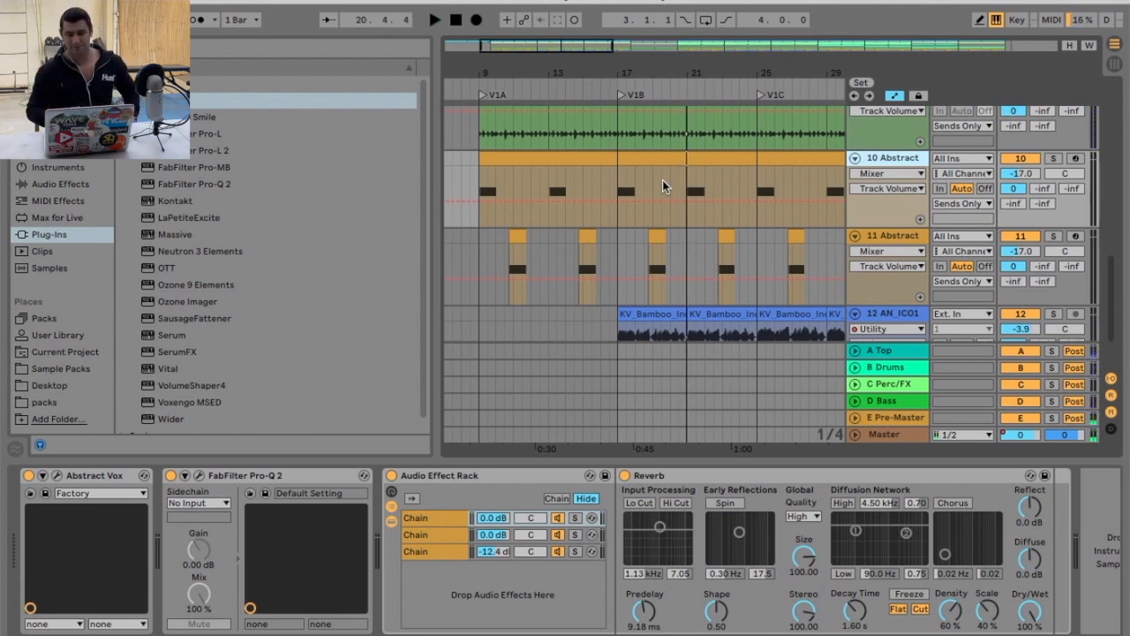
# - Solo tracks 10 Abstract and 11 Abstract in turn and play each one in the V1B section
pyautogui.click(1052, 158)
pyautogui.click(609, 83)
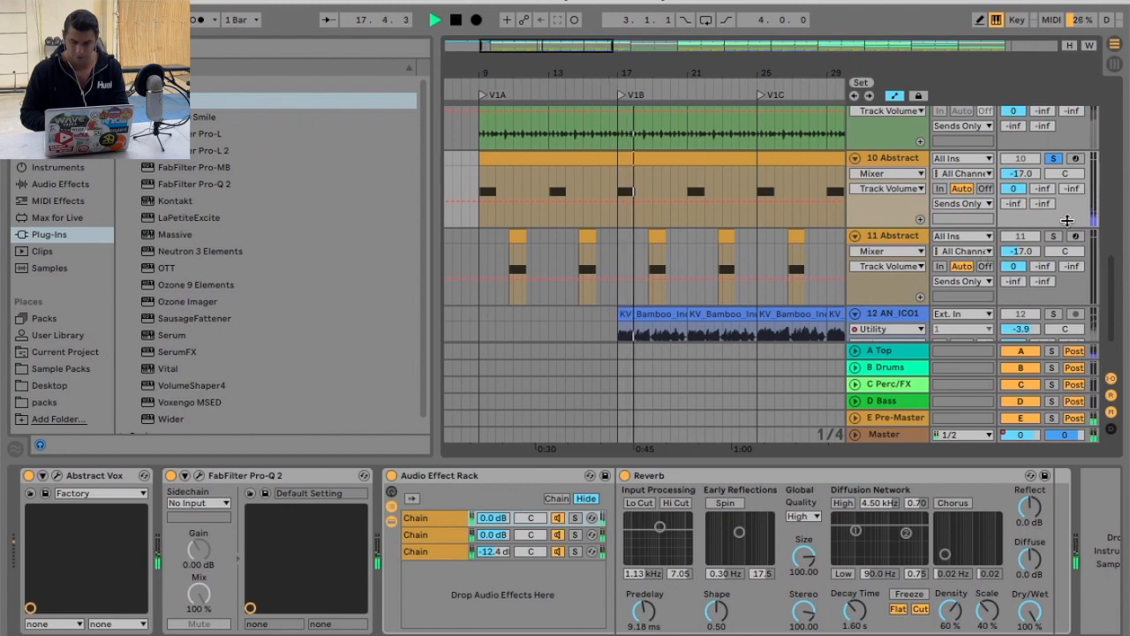
pyautogui.press('space')
pyautogui.click(1053, 236)
pyautogui.click(645, 86)
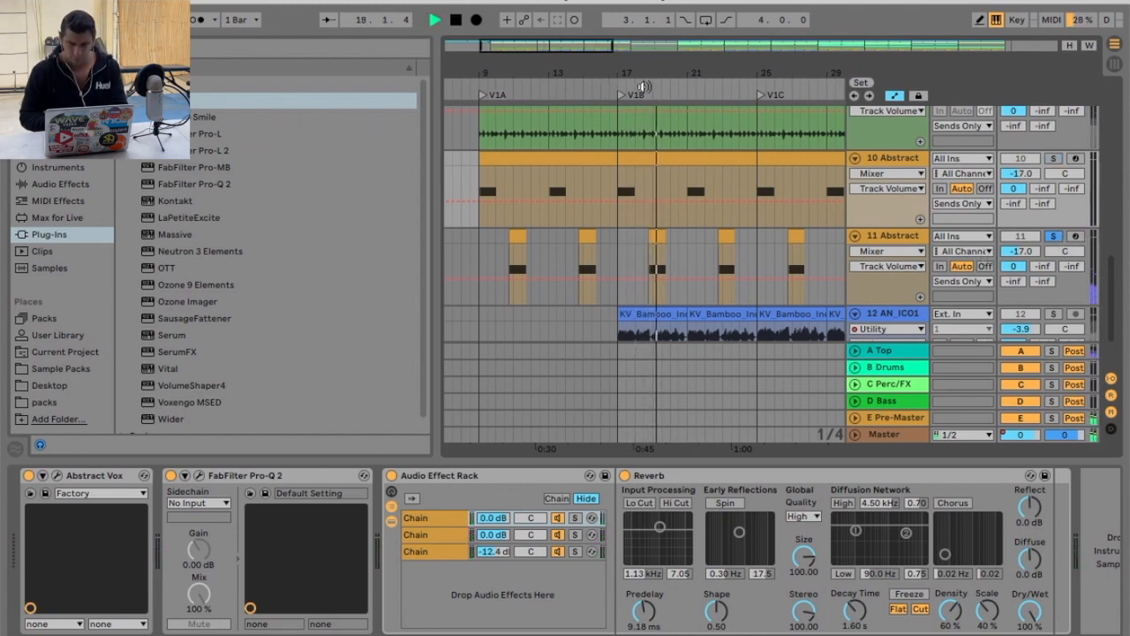
pyautogui.press('space')
# - Open Abstract Vox on the 10 Abstract track to check its instrument setting, and close it again
pyautogui.click(916, 166)
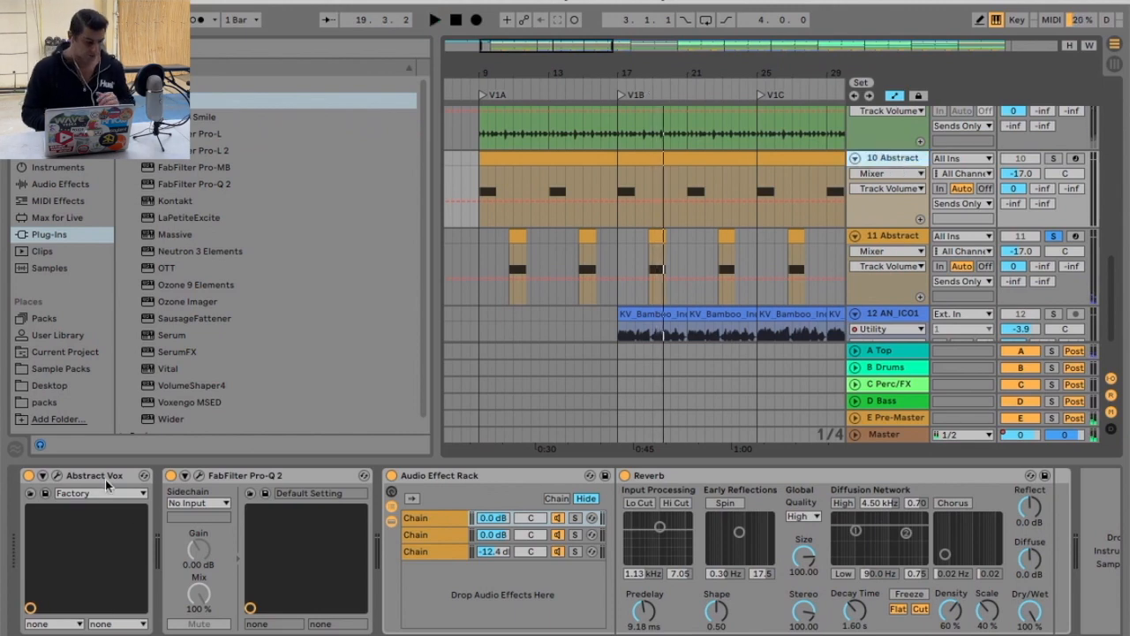
pyautogui.click(57, 477)
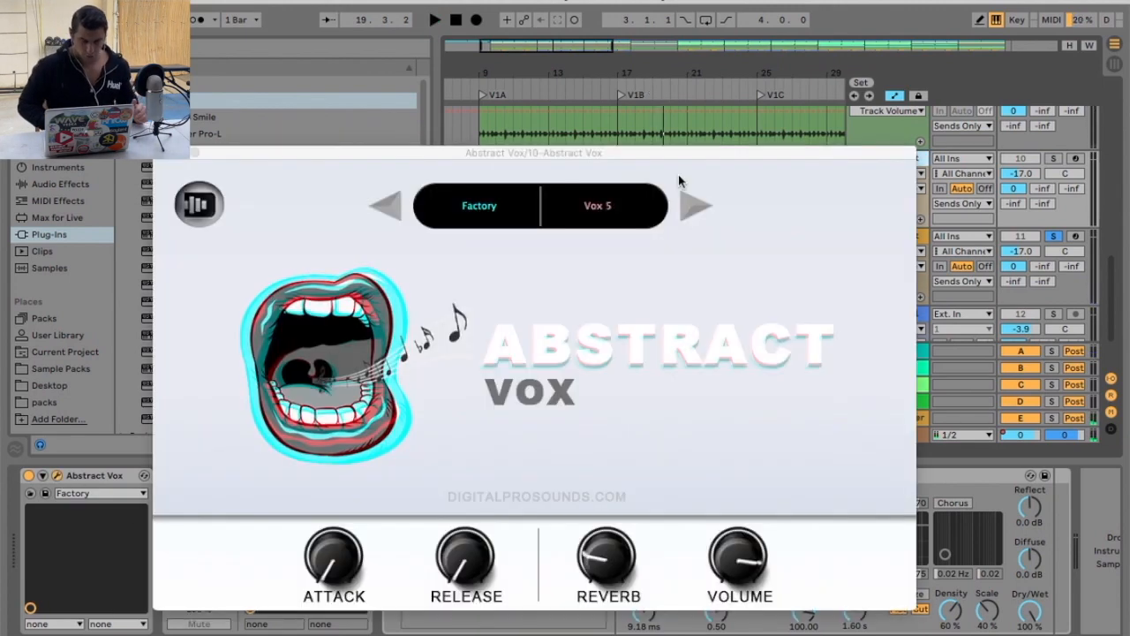
pyautogui.click(501, 205)
pyautogui.click(468, 183)
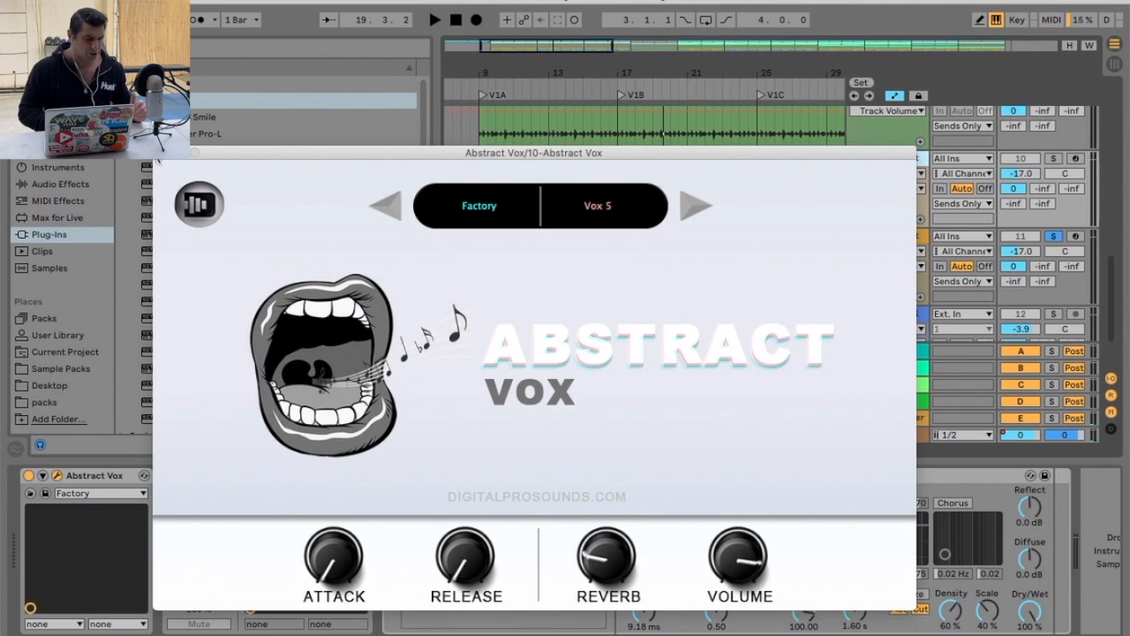
pyautogui.click(161, 152)
# - Insert a new MIDI track below 12 AN_ICO1 and load the Abstract Vox plug-in on it
pyautogui.scroll(-3, 782, 194)
pyautogui.rightClick(902, 236)
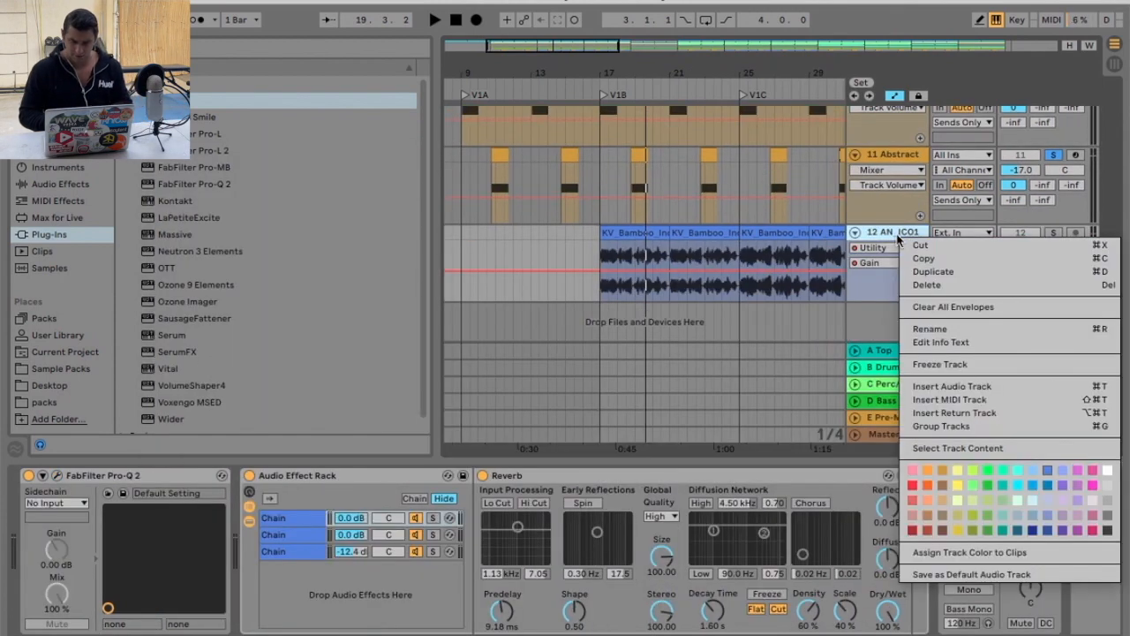
pyautogui.click(939, 402)
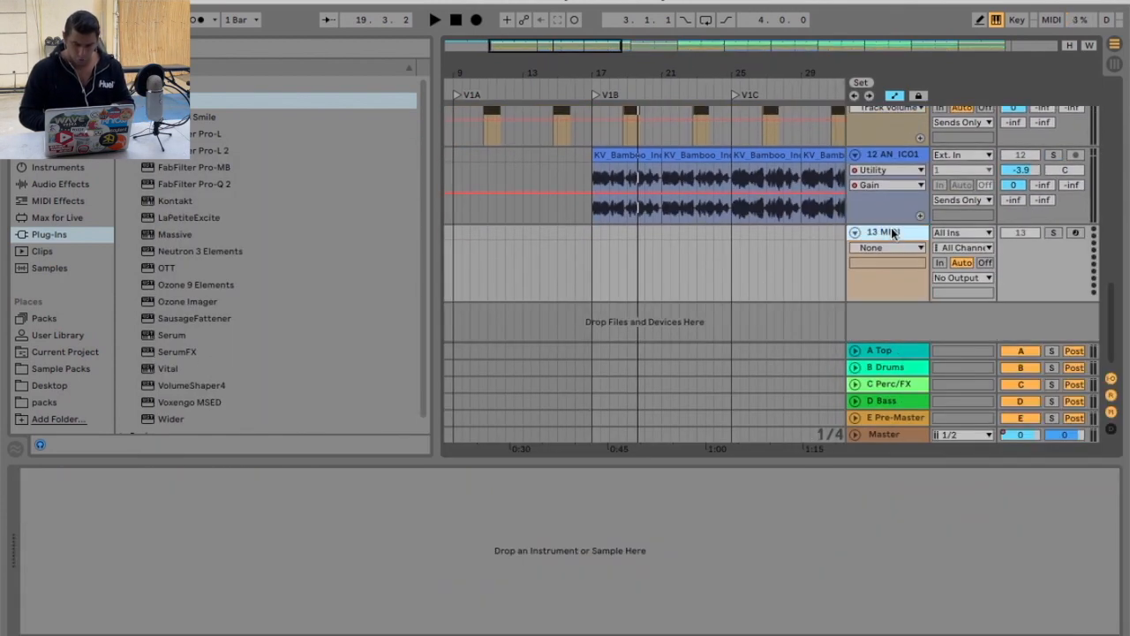
pyautogui.moveTo(181, 133); pyautogui.dragTo(589, 227)
pyautogui.click(538, 162)
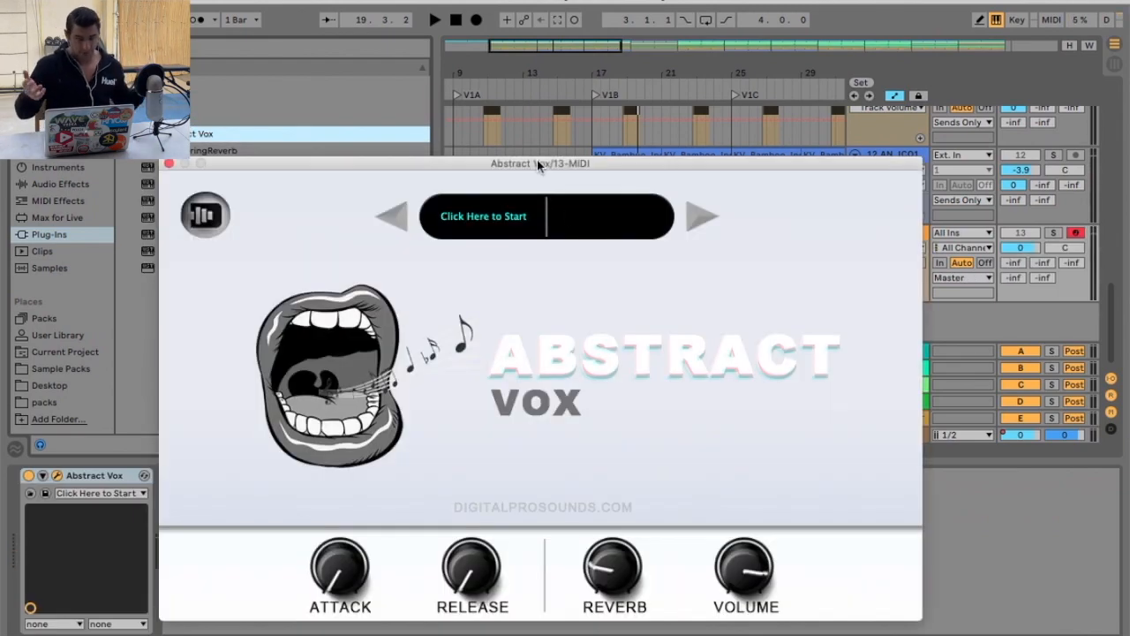
# - Load the Factory instrument in the new Abstract Vox and look through its group list, keeping All Voxs
pyautogui.click(497, 215)
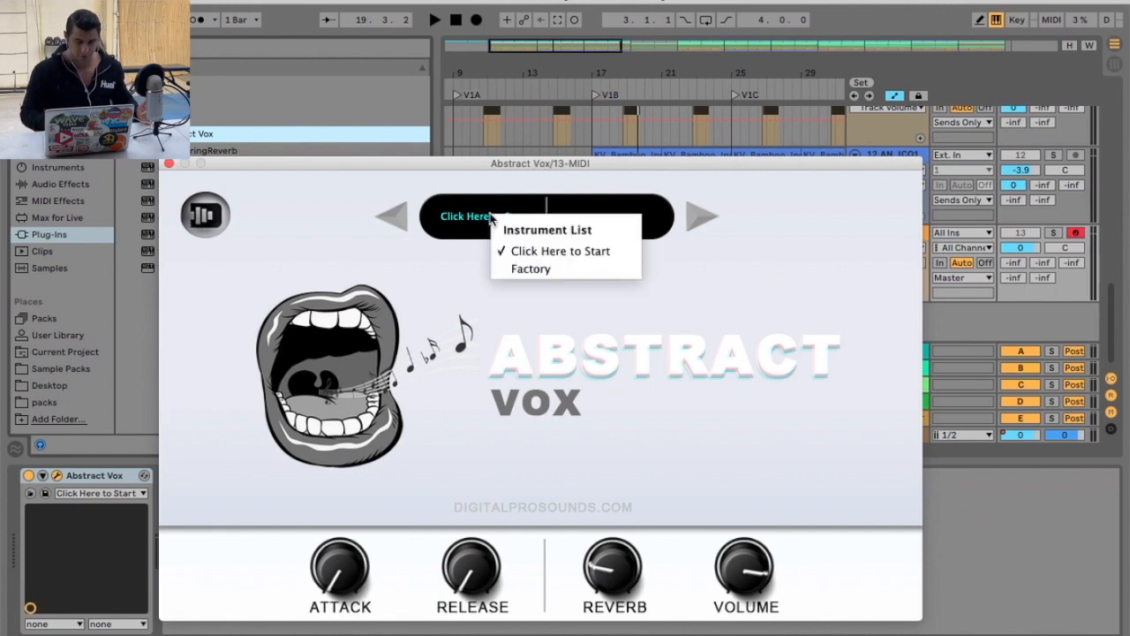
pyautogui.click(517, 268)
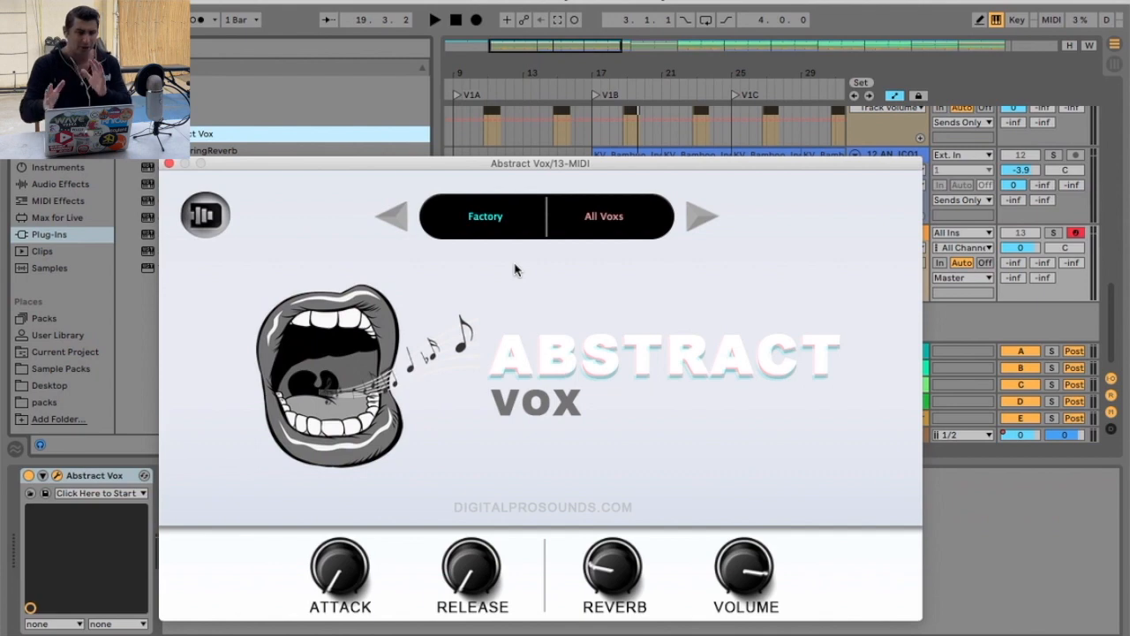
pyautogui.click(616, 221)
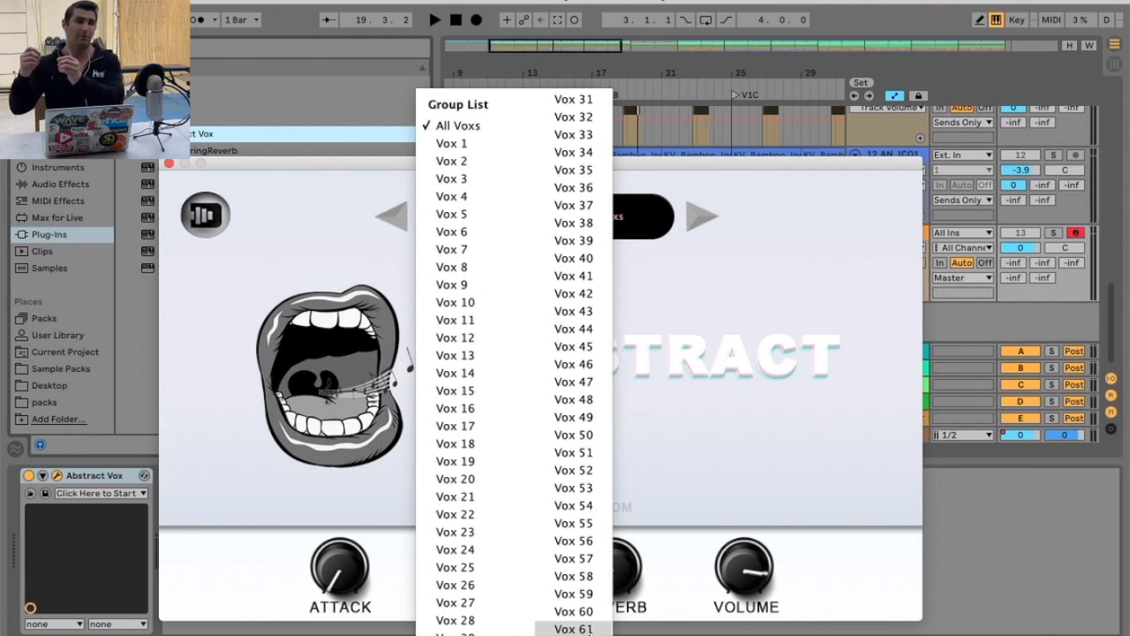
pyautogui.click(799, 490)
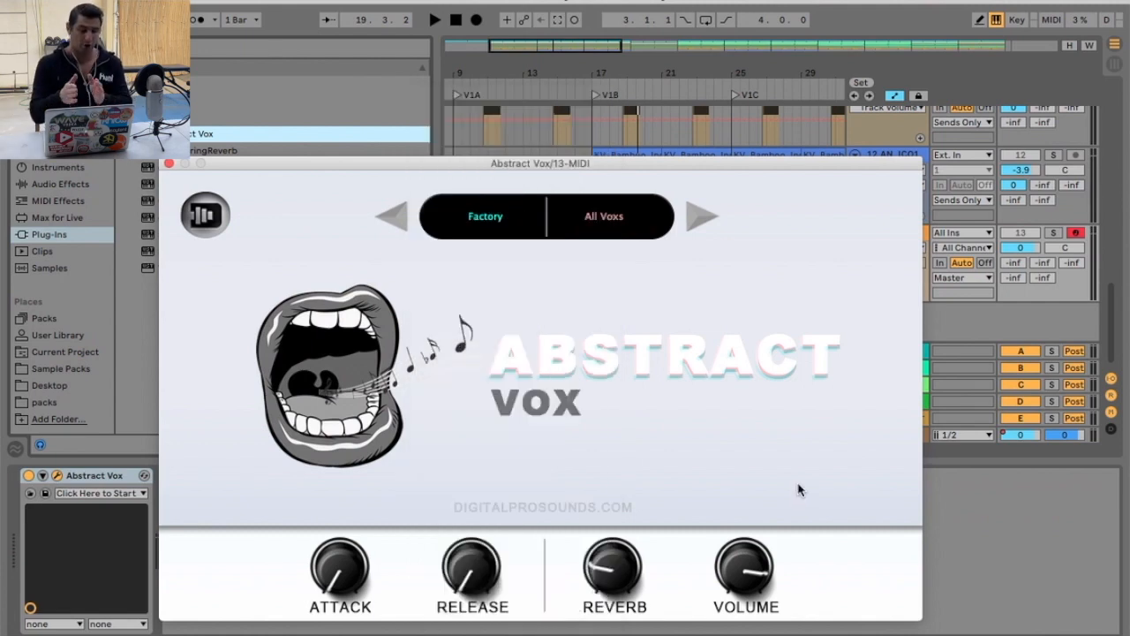
# - Solo track 13 and play notes to audition the All Voxs group
pyautogui.press('a')
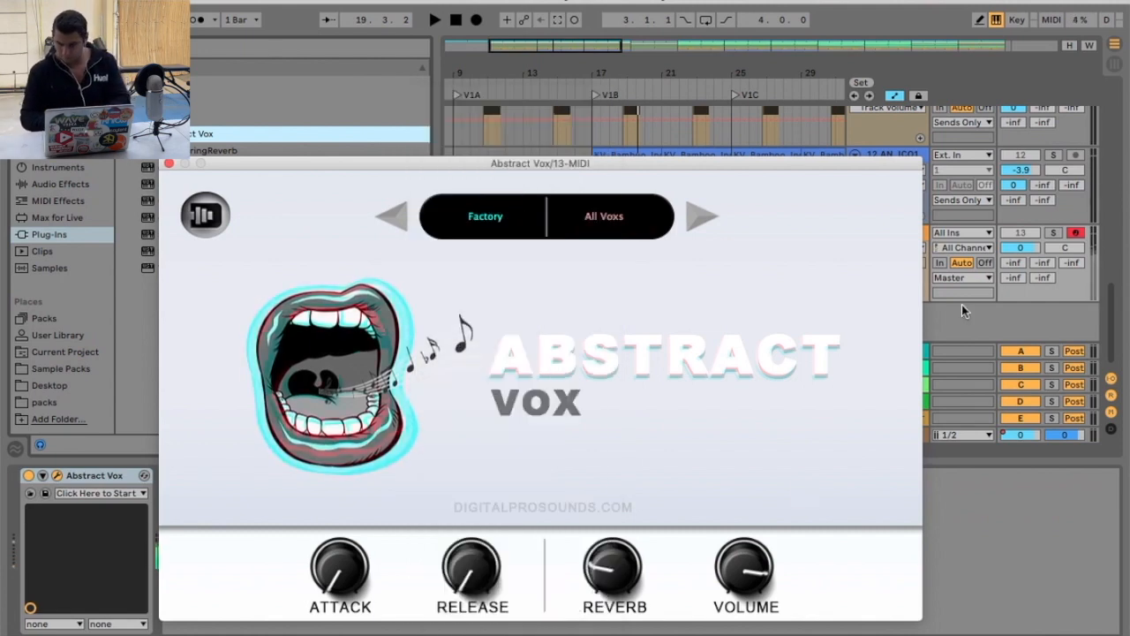
pyautogui.click(1053, 232)
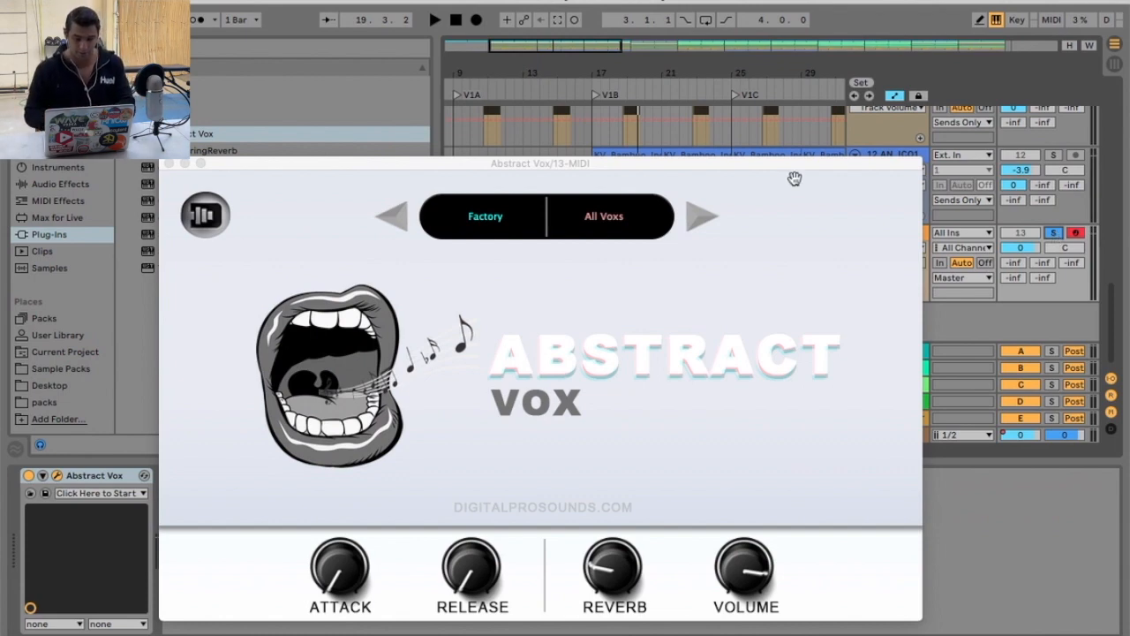
pyautogui.click(770, 207)
pyautogui.press('a')
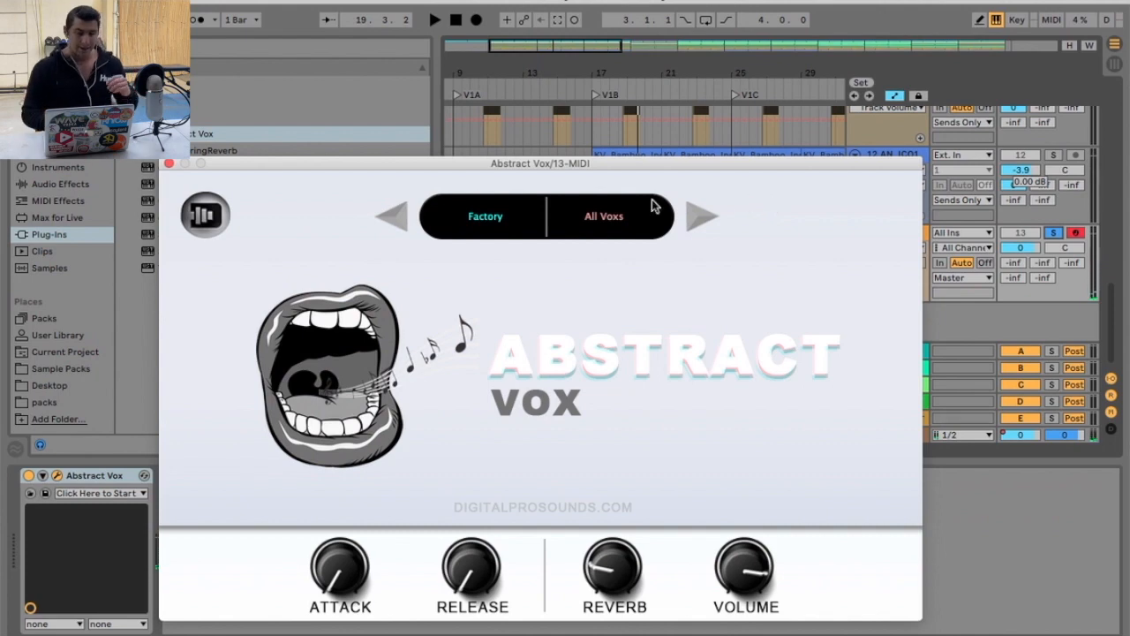
# - Switch Abstract Vox to the Vox 25 group and play notes to audition it
pyautogui.click(625, 217)
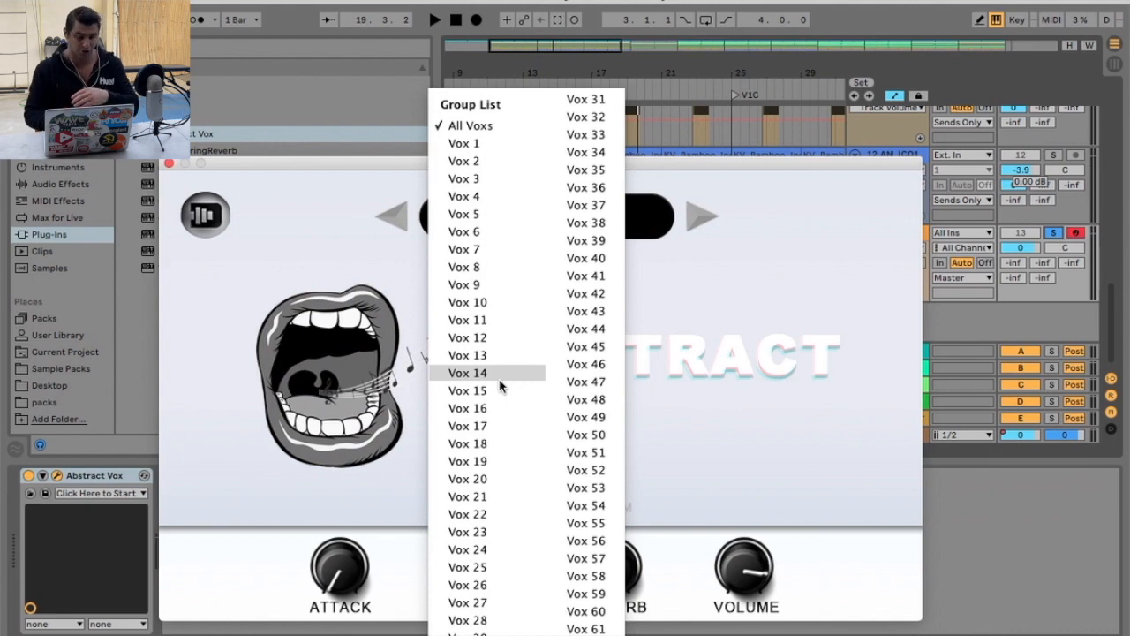
pyautogui.click(504, 567)
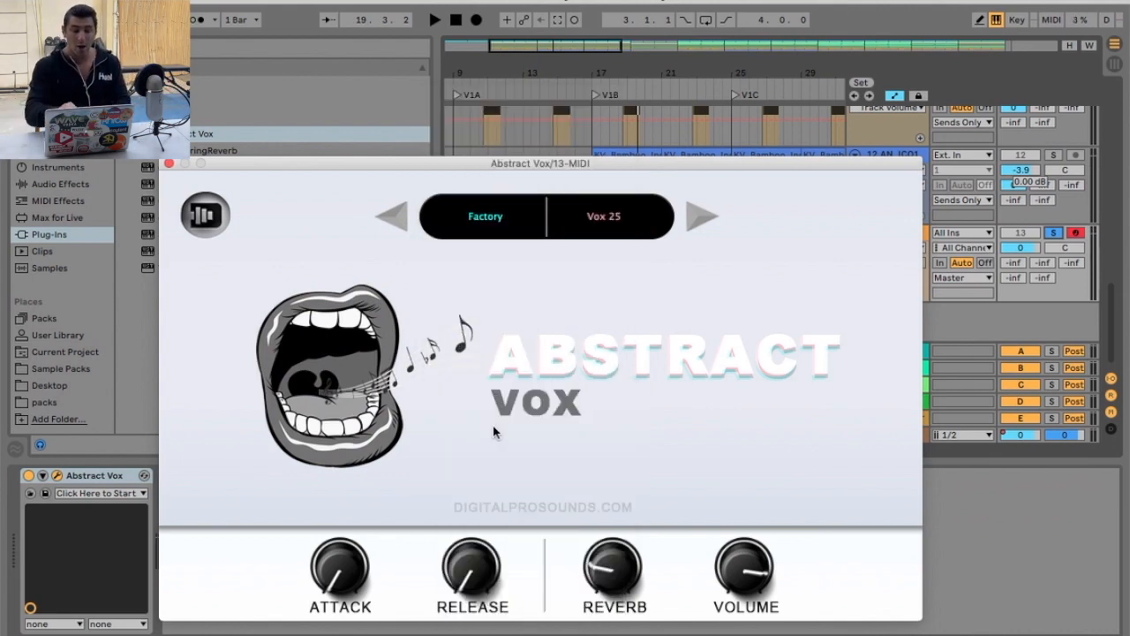
pyautogui.press('a')
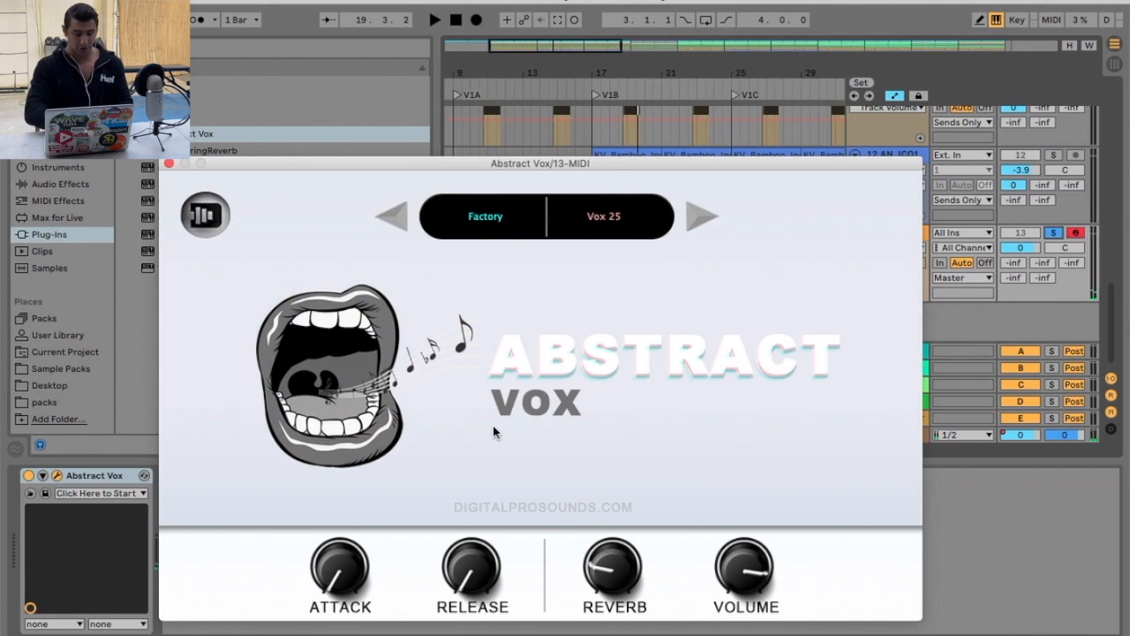
pyautogui.press('a')
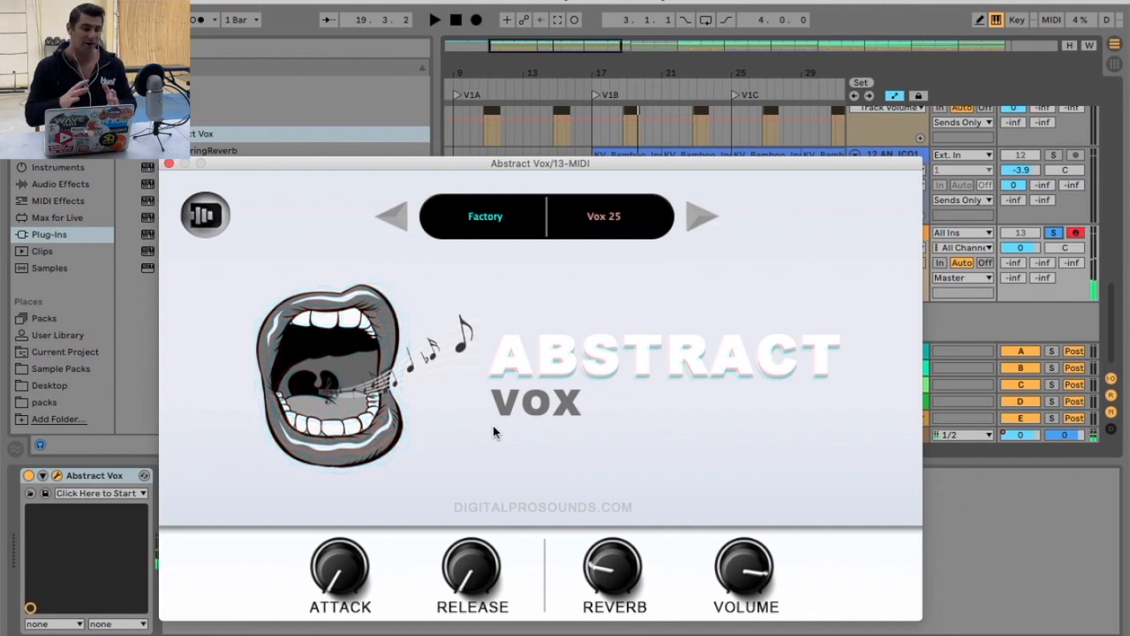
# - Audition the Vox 55, Vox 56, Vox 20 and Vox 38 groups one after another in Abstract Vox
pyautogui.click(520, 217)
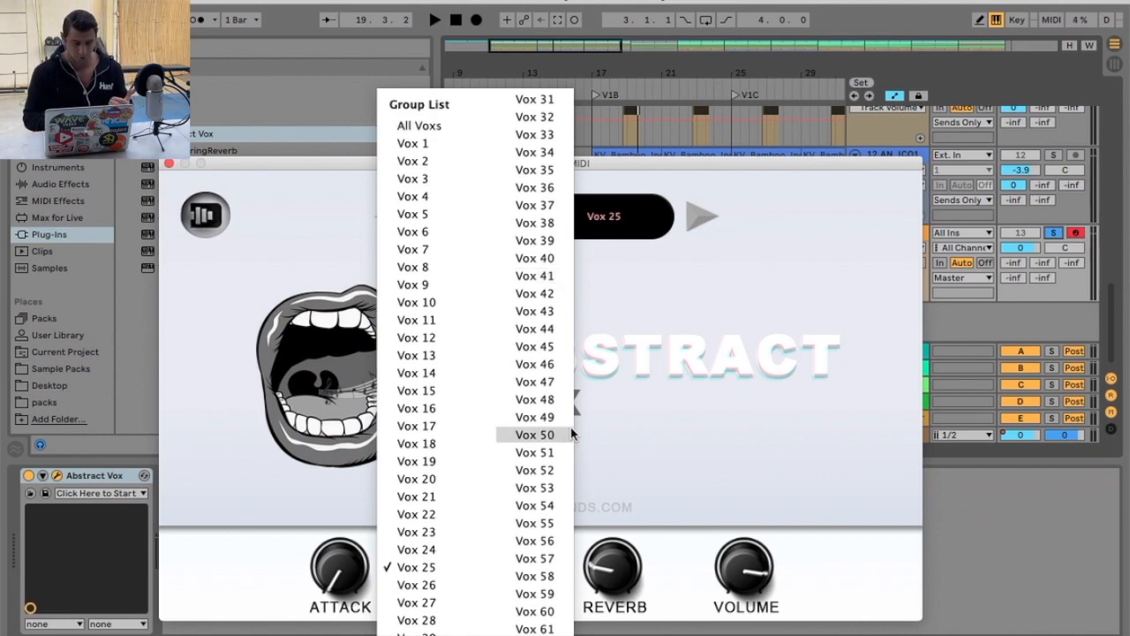
pyautogui.click(529, 524)
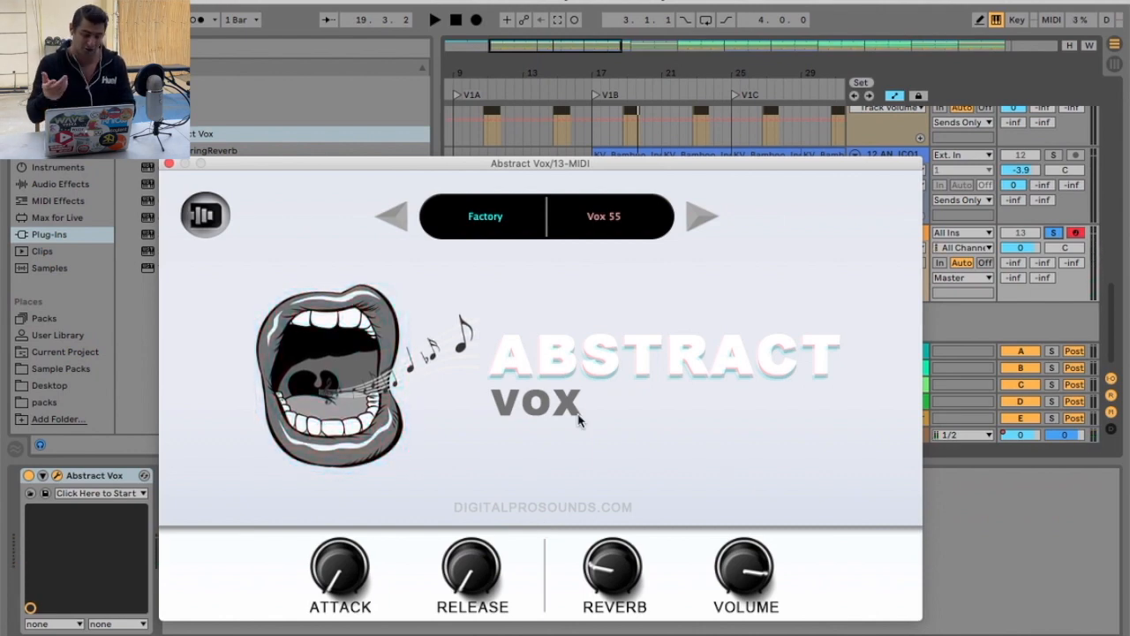
pyautogui.click(700, 219)
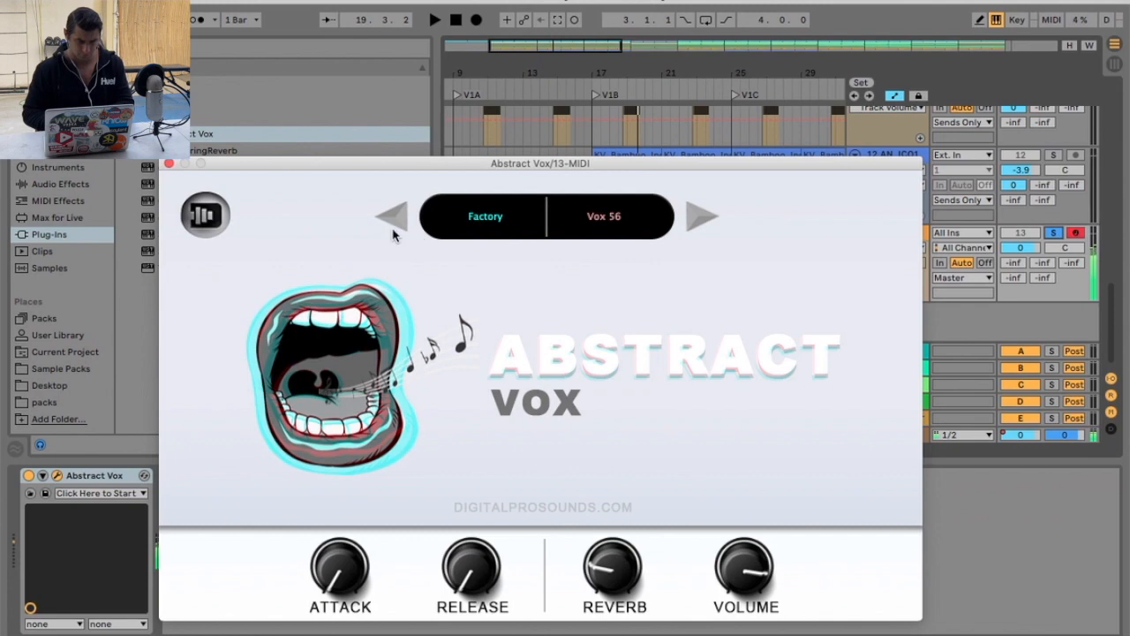
pyautogui.click(627, 227)
pyautogui.click(468, 480)
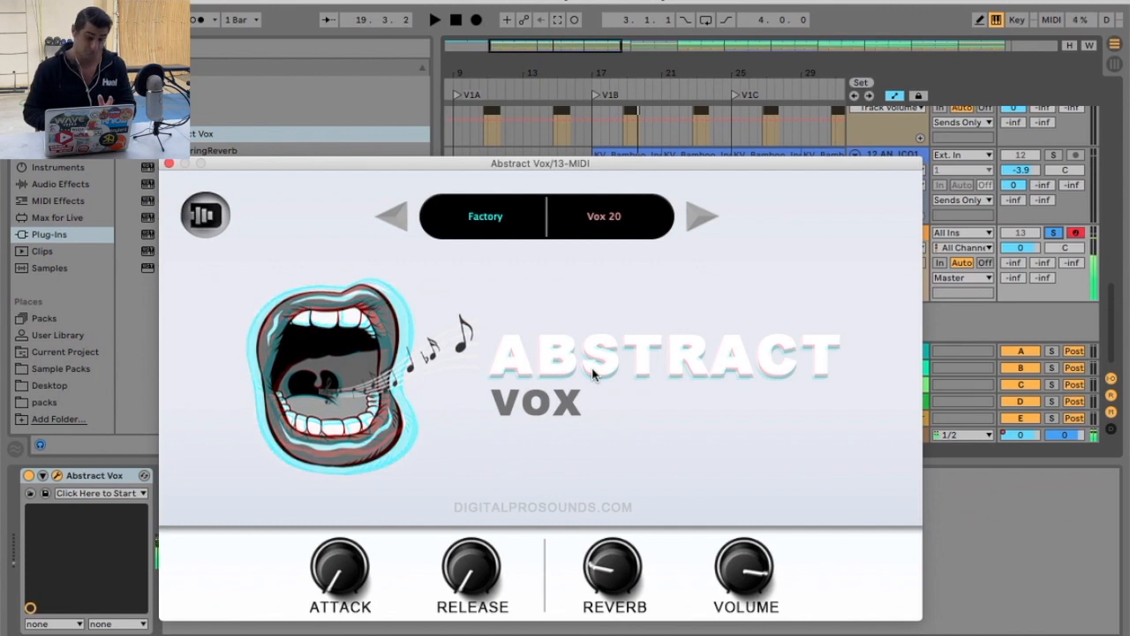
pyautogui.click(633, 223)
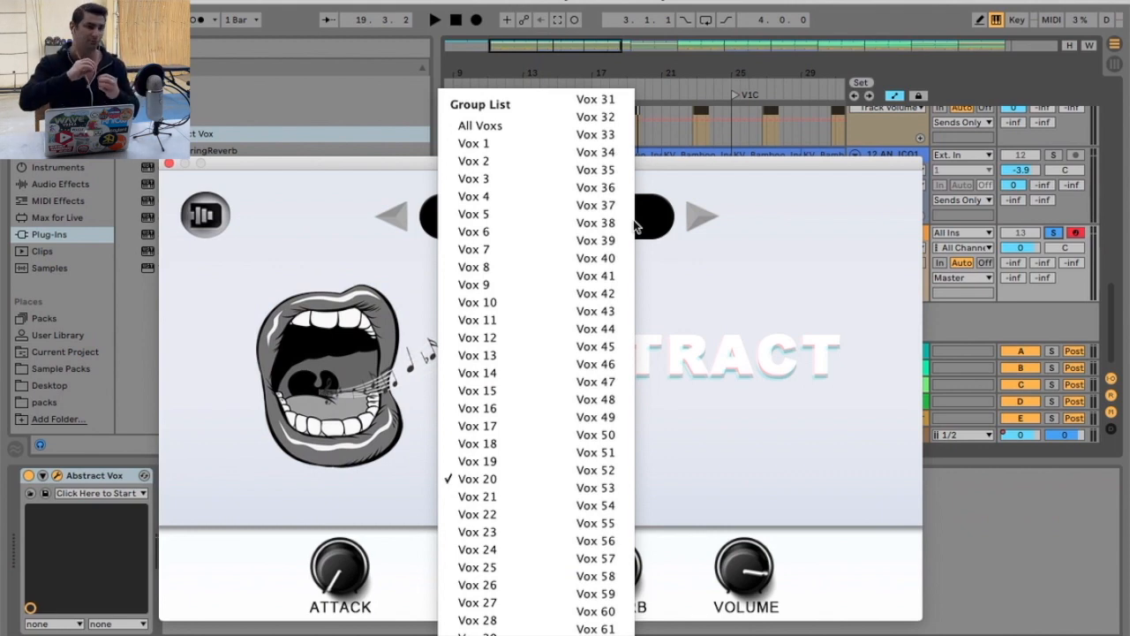
pyautogui.click(579, 225)
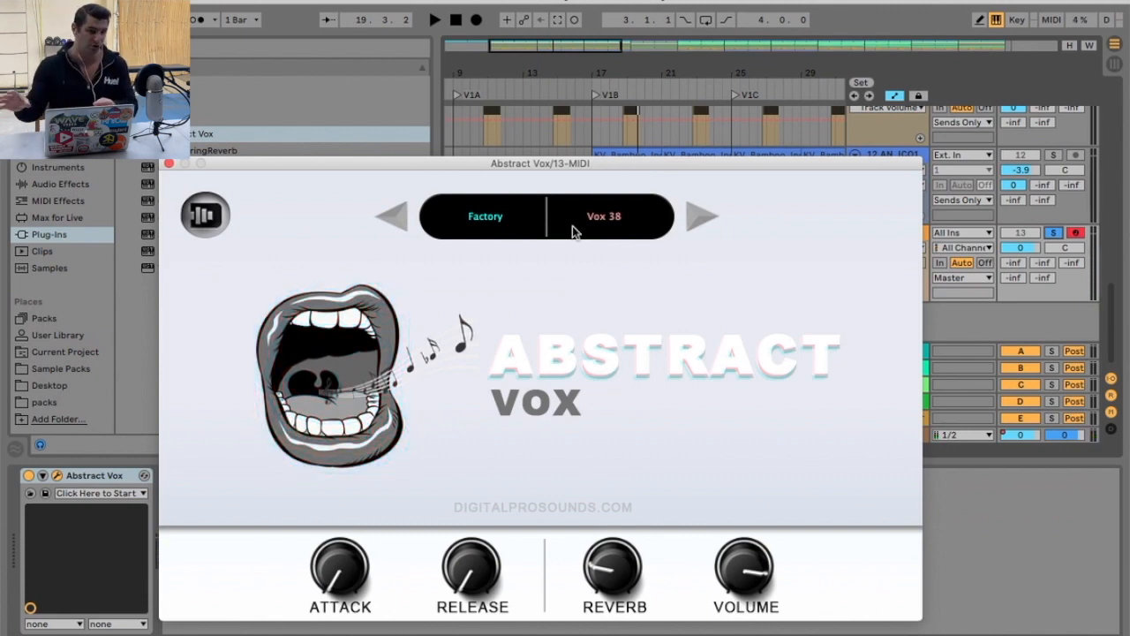
# - Set Abstract Vox on track 13 to the Vox 15 group and close the plug-in window
pyautogui.click(572, 226)
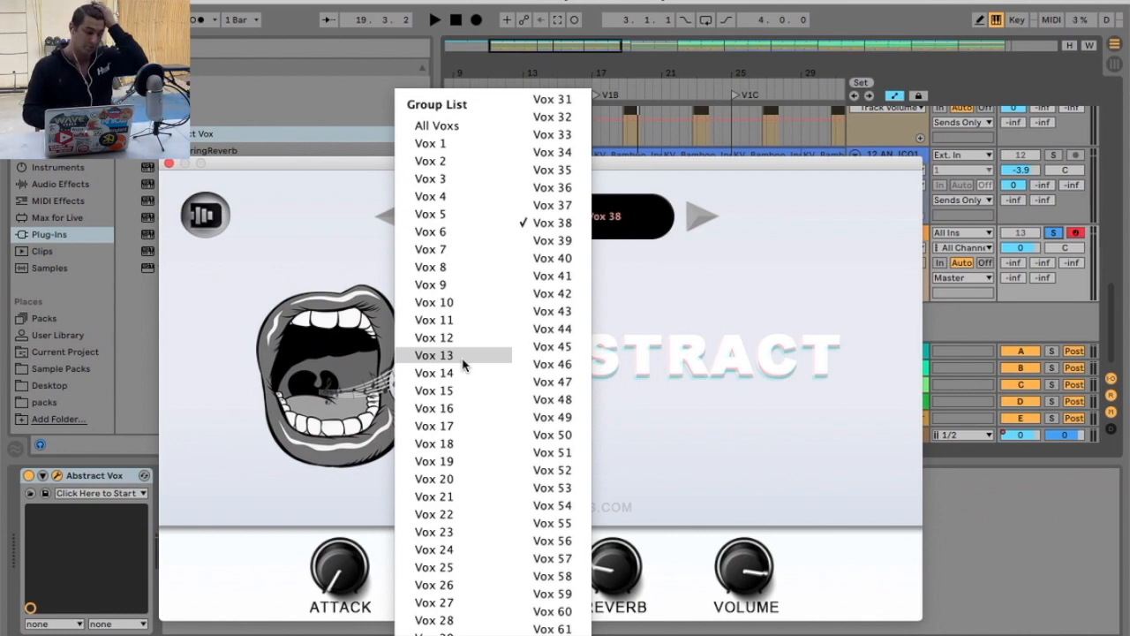
pyautogui.click(455, 391)
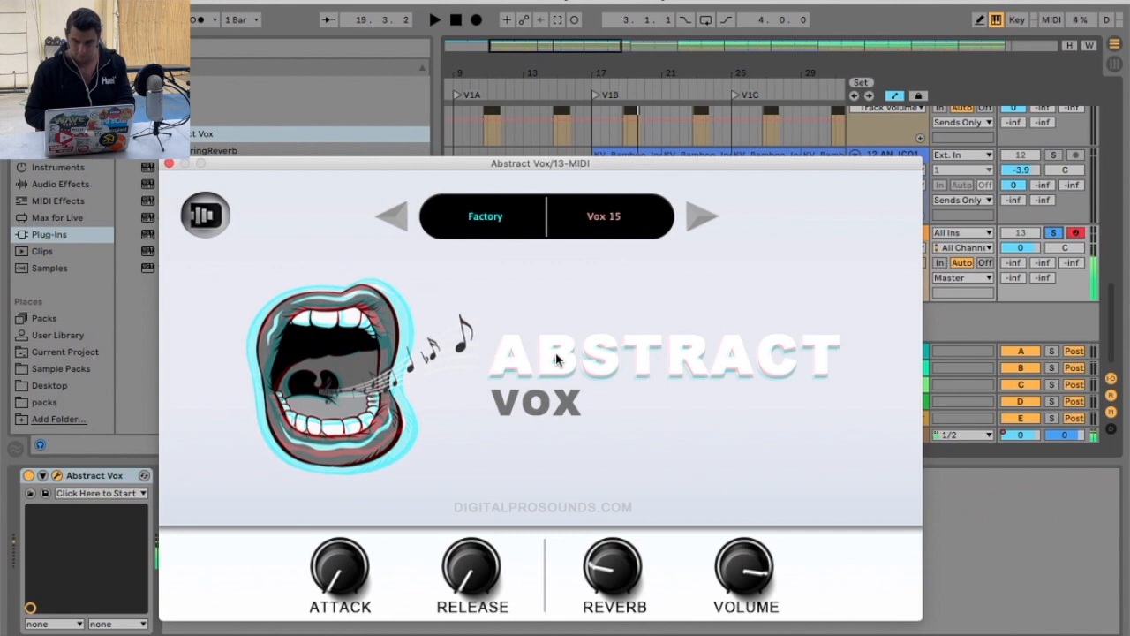
pyautogui.click(170, 164)
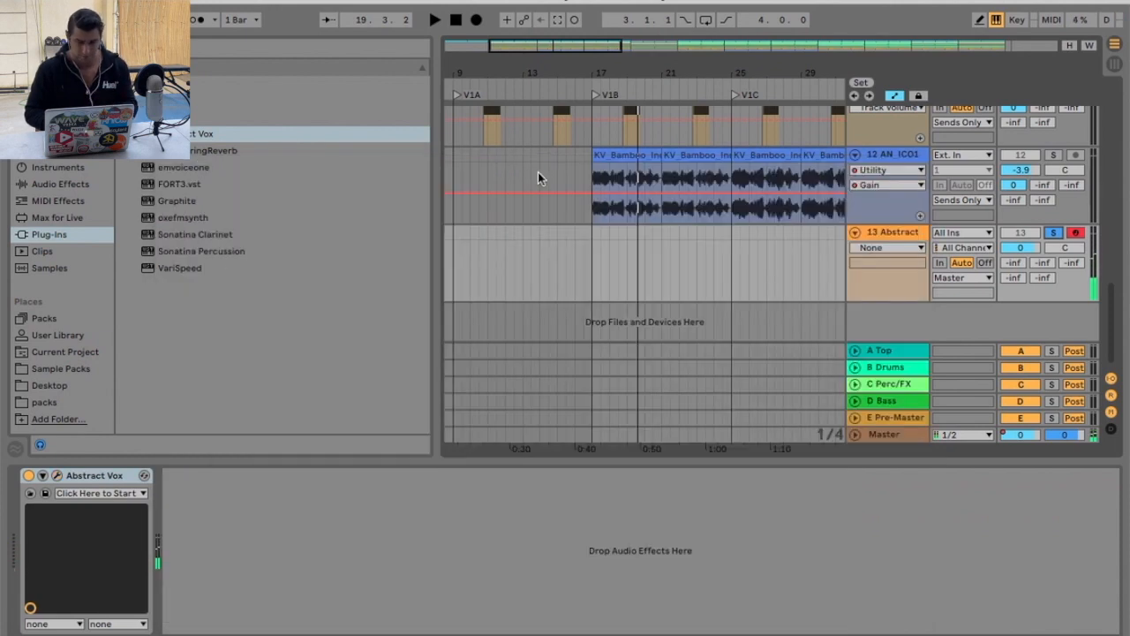
# - Solo tracks 10 Abstract and 11 Abstract together and play them from the start of the V1A section
pyautogui.scroll(5, 538, 172)
pyautogui.click(1055, 186)
pyautogui.click(483, 87)
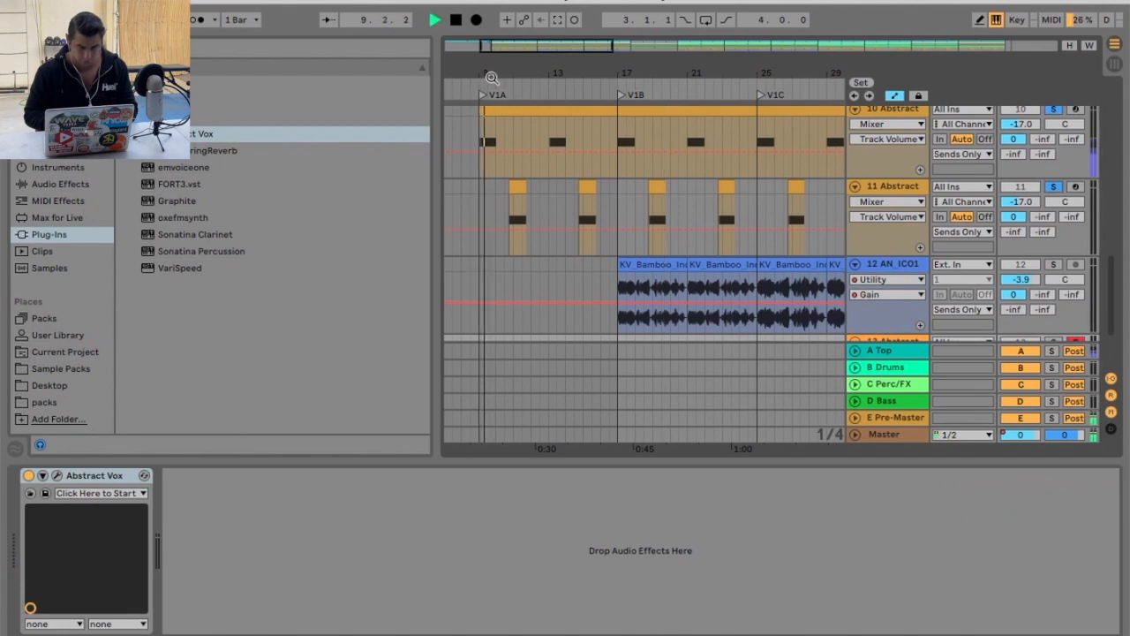
pyautogui.moveTo(492, 78); pyautogui.dragTo(492, 106)
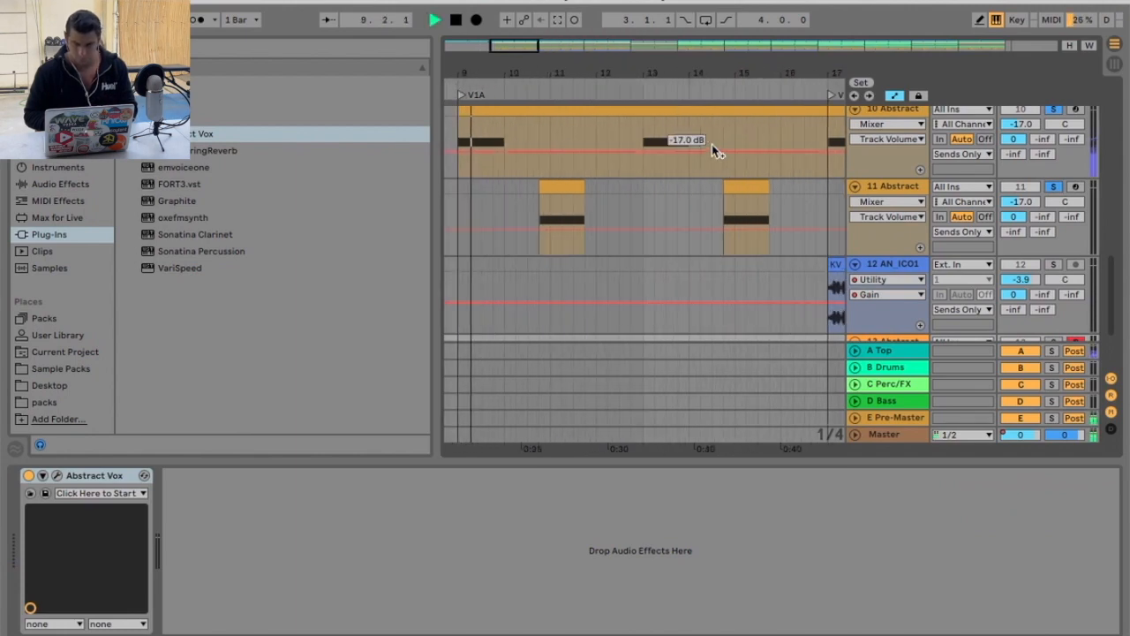
# - Listen to the soloed Abstract tracks around bar 10, unsolo them and play the full mix from the start of V1A
pyautogui.click(529, 86)
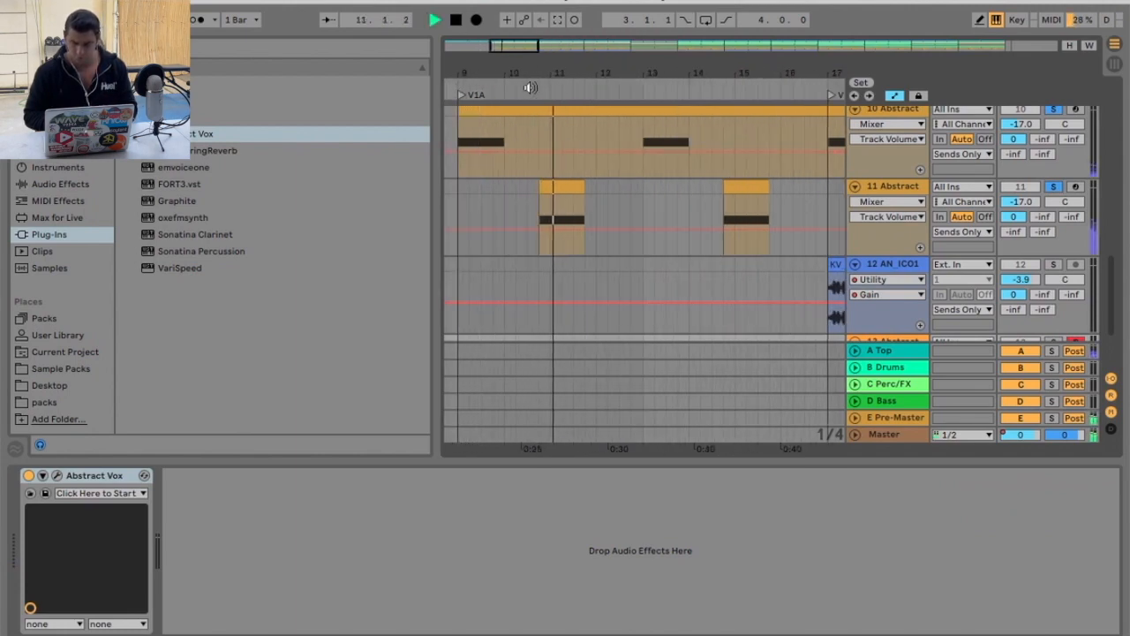
pyautogui.press('space')
pyautogui.click(1053, 187)
pyautogui.click(460, 82)
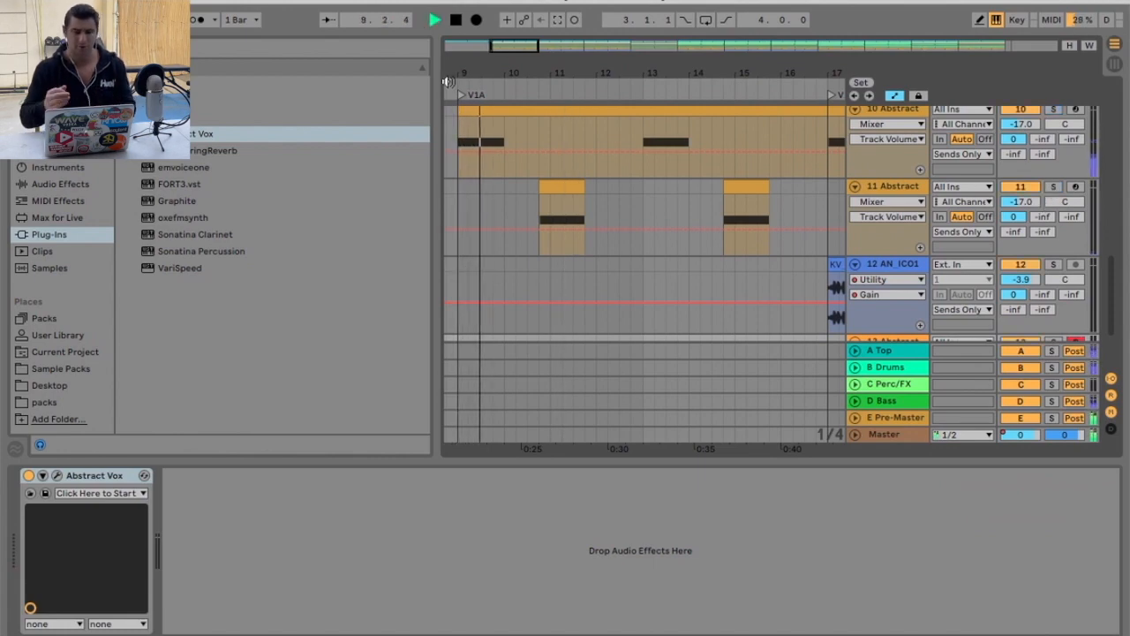
pyautogui.press('space')
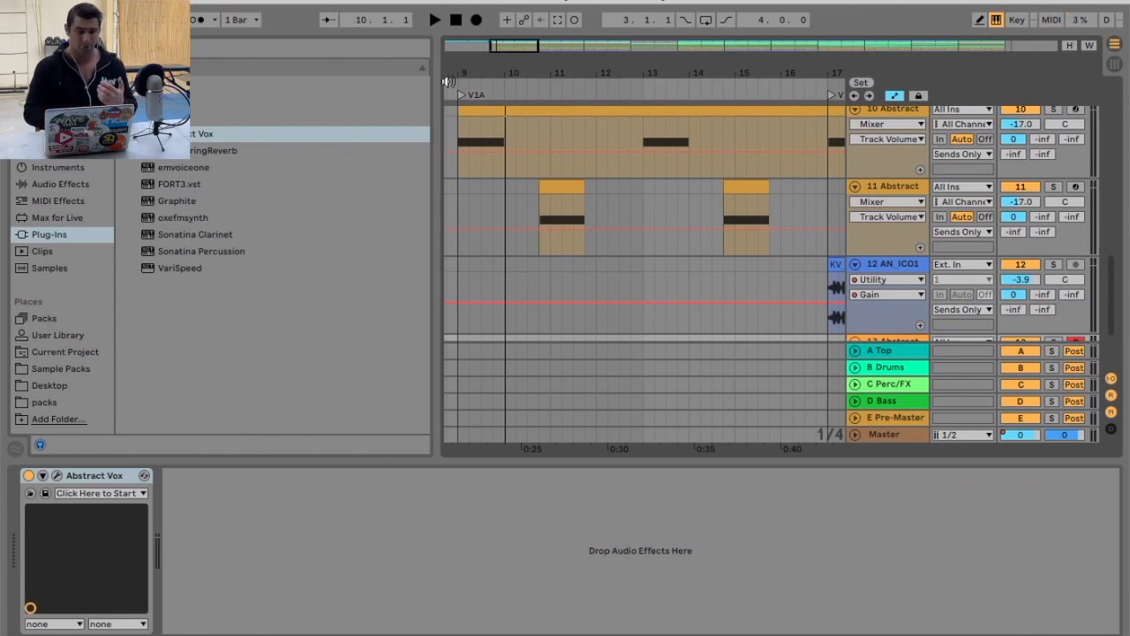
# - Duplicate track 10 Abstract together with its clips and device chain
pyautogui.scroll(3, 554, 154)
pyautogui.moveTo(576, 77); pyautogui.dragTo(556, 74)
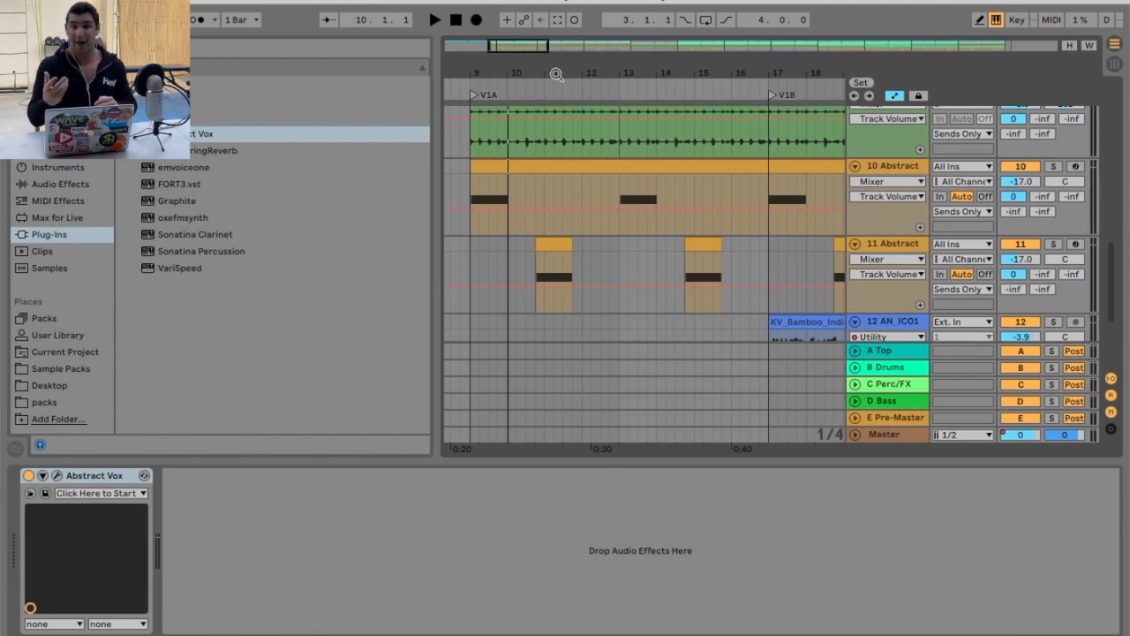
pyautogui.click(874, 168)
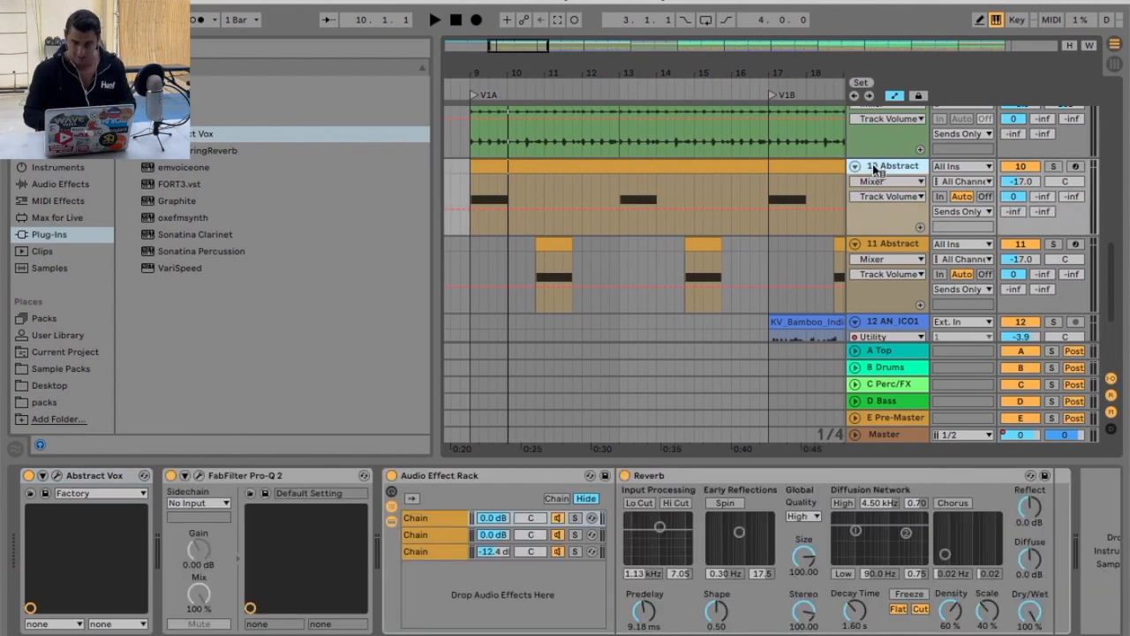
pyautogui.rightClick(874, 168)
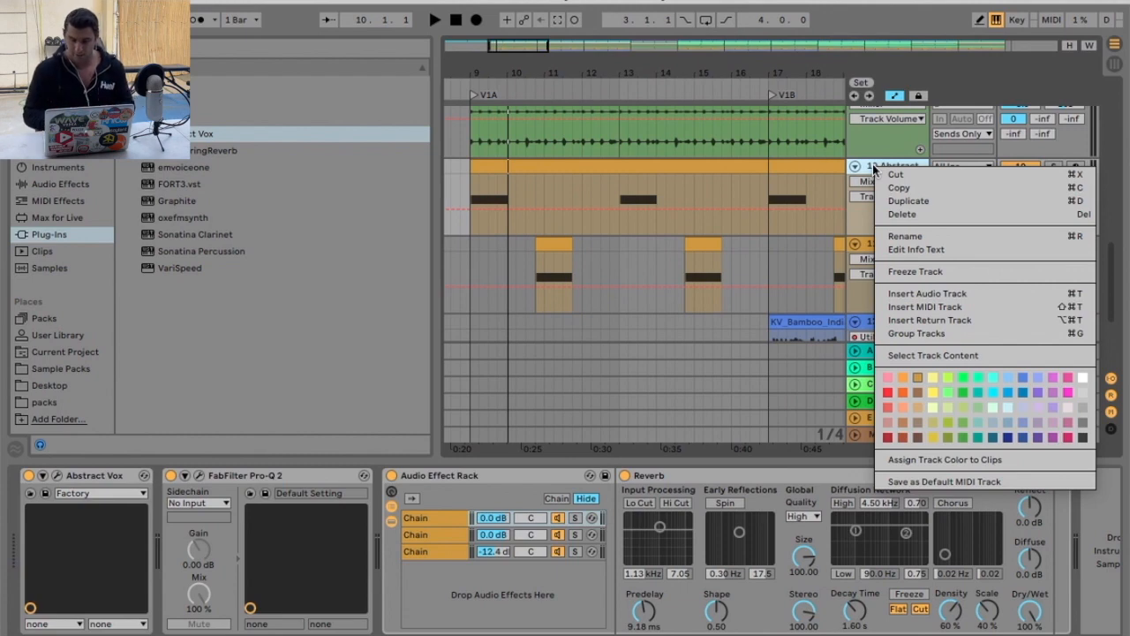
pyautogui.click(885, 159)
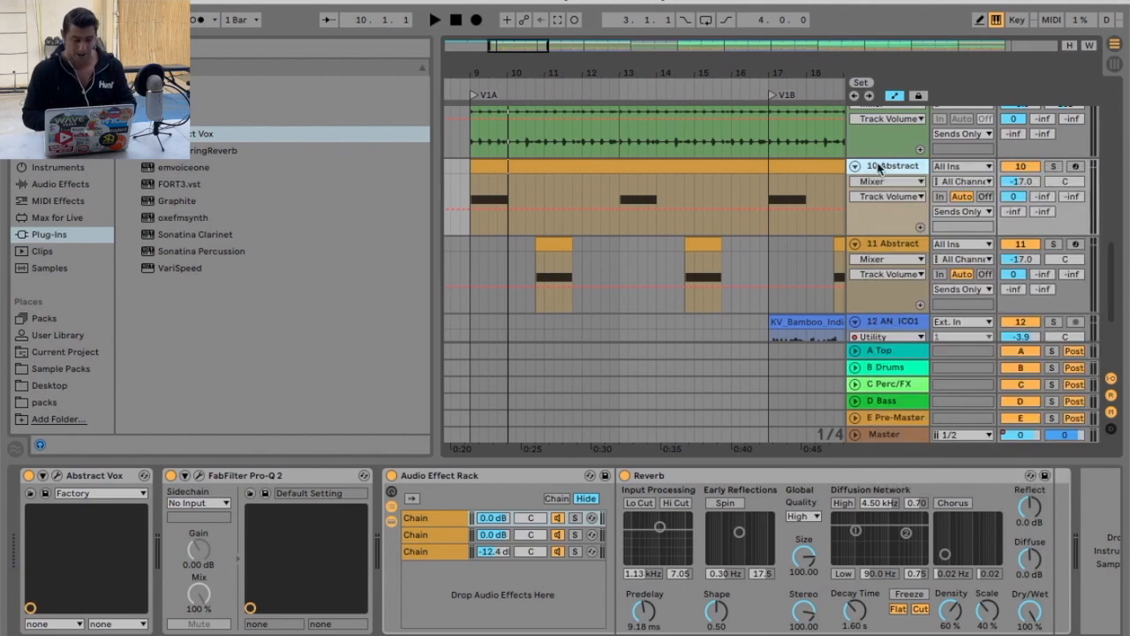
pyautogui.rightClick(878, 167)
pyautogui.click(917, 201)
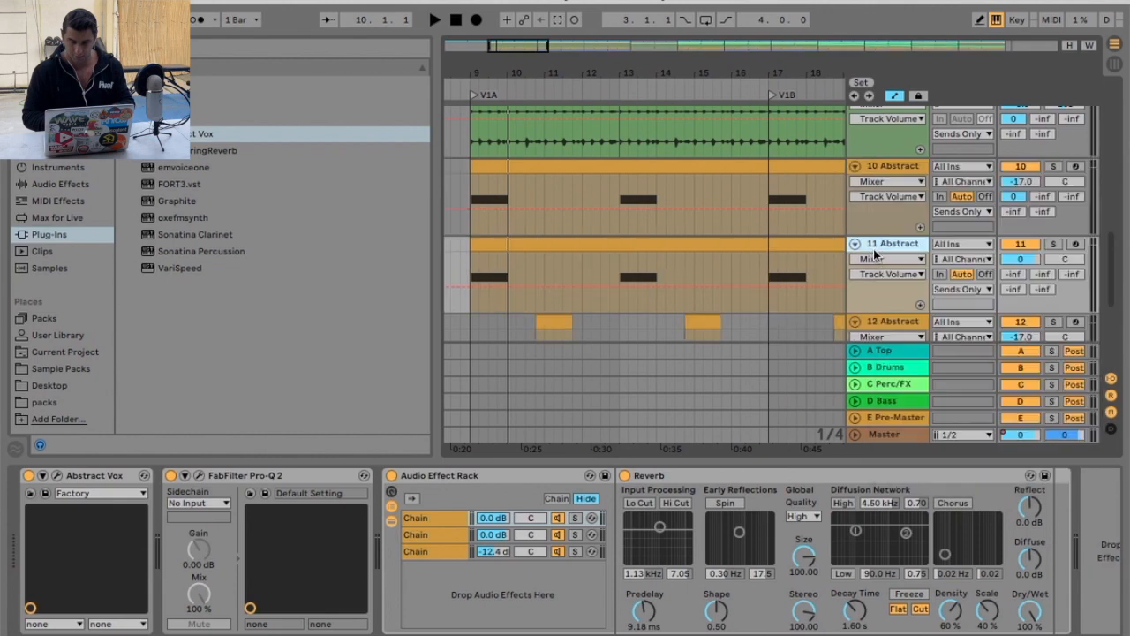
# - Freeze the duplicated Abstract track 11 and flatten it to audio
pyautogui.rightClick(874, 254)
pyautogui.click(907, 345)
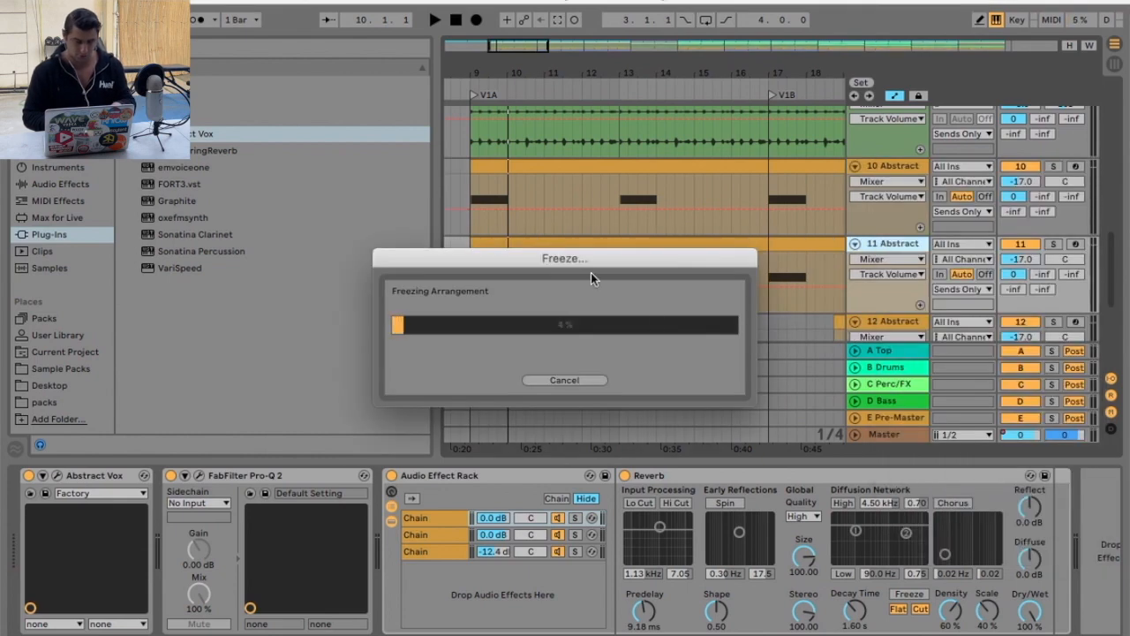
pyautogui.rightClick(908, 244)
pyautogui.click(958, 363)
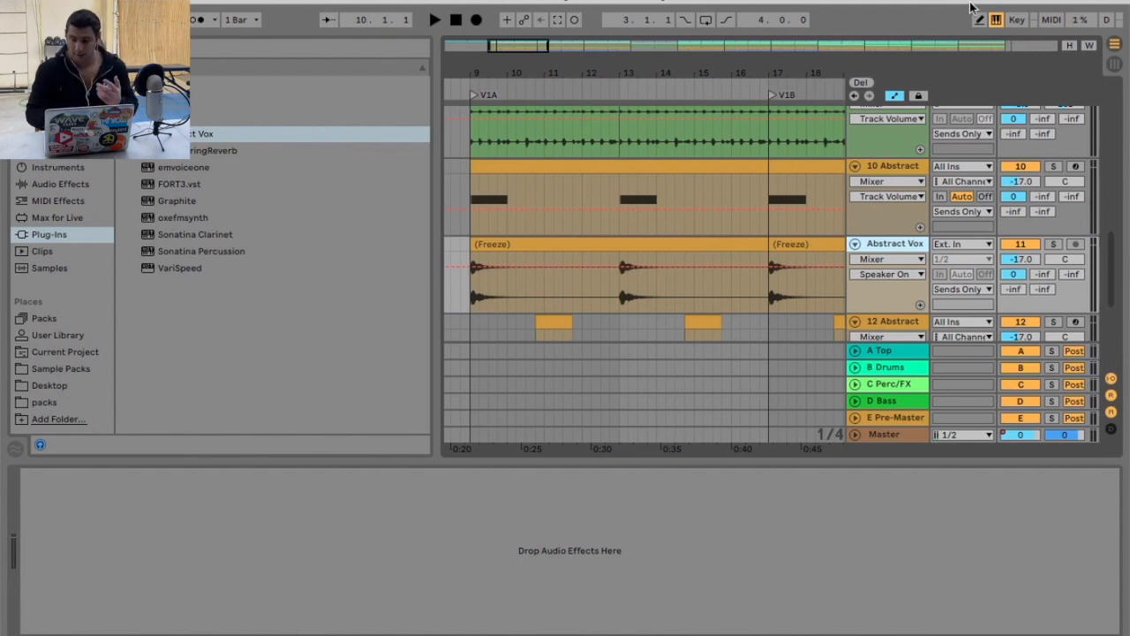
# - Deactivate the original track 10 Abstract and fold it to a single row
pyautogui.click(825, 167)
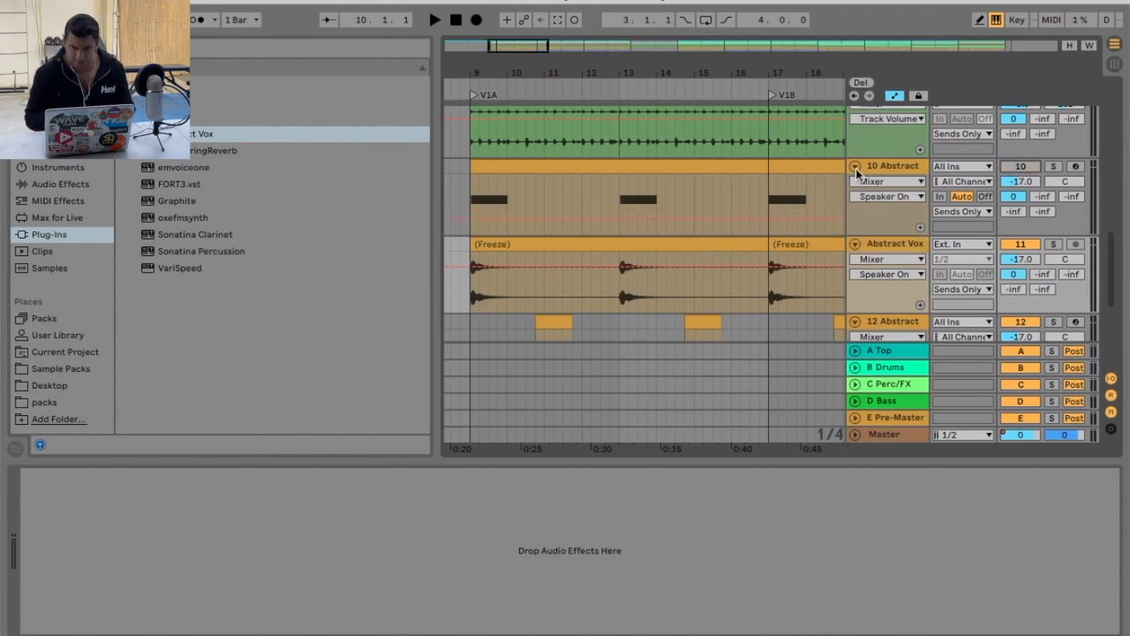
pyautogui.click(856, 167)
pyautogui.moveTo(680, 69); pyautogui.dragTo(681, 34)
pyautogui.moveTo(598, 65); pyautogui.dragTo(593, 68)
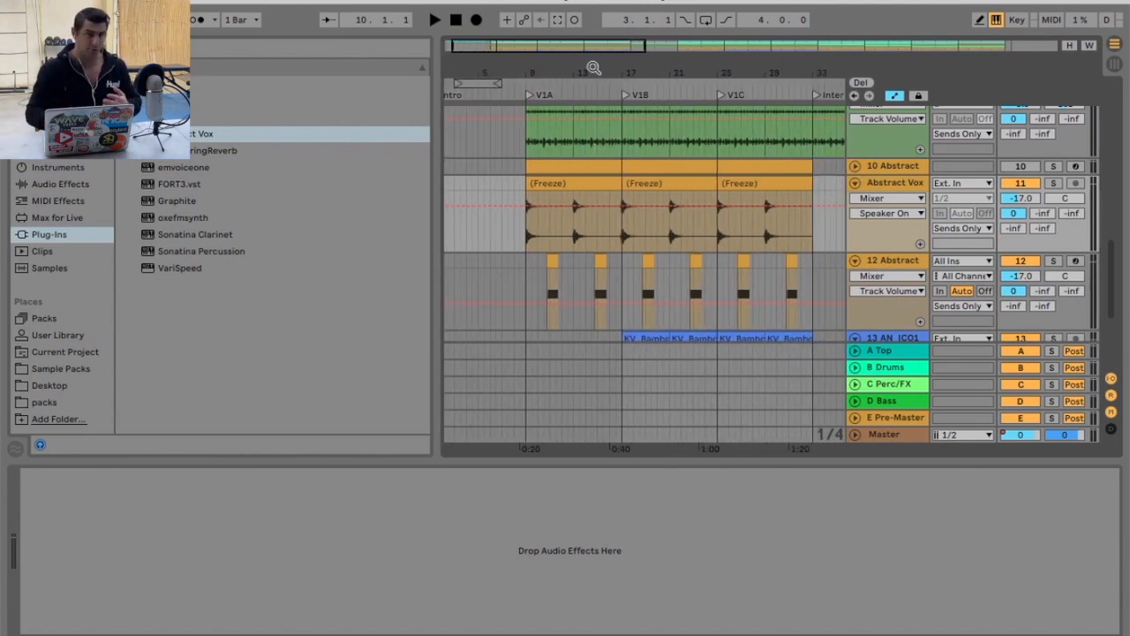
# - Look up the Export Audio/Video command without starting an export
pyautogui.click(97, 0)
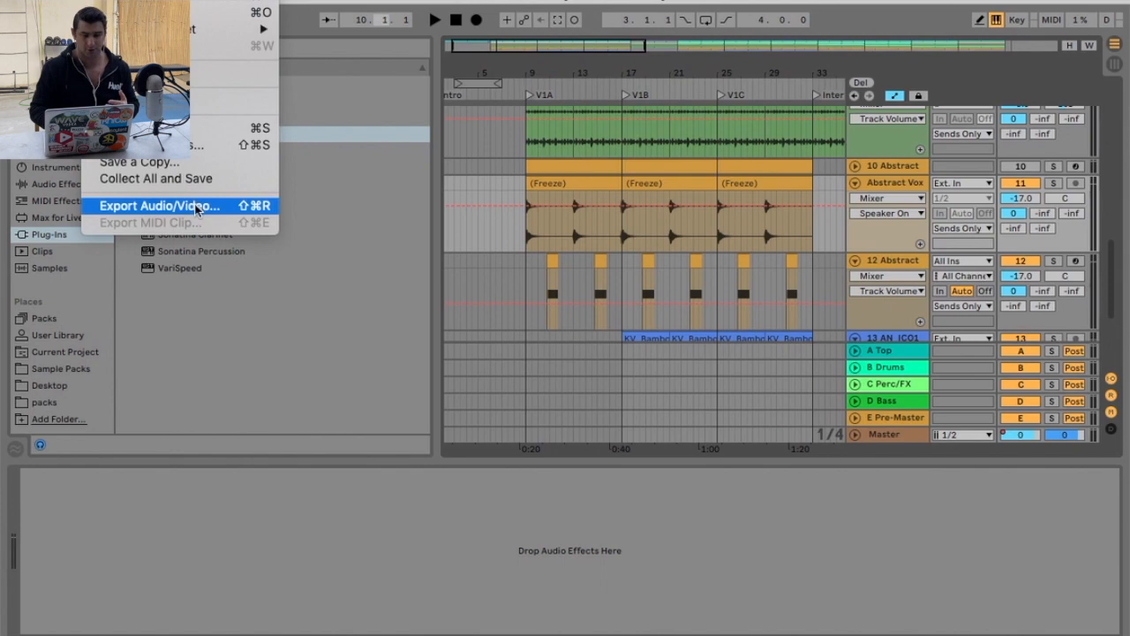
pyautogui.click(531, 2)
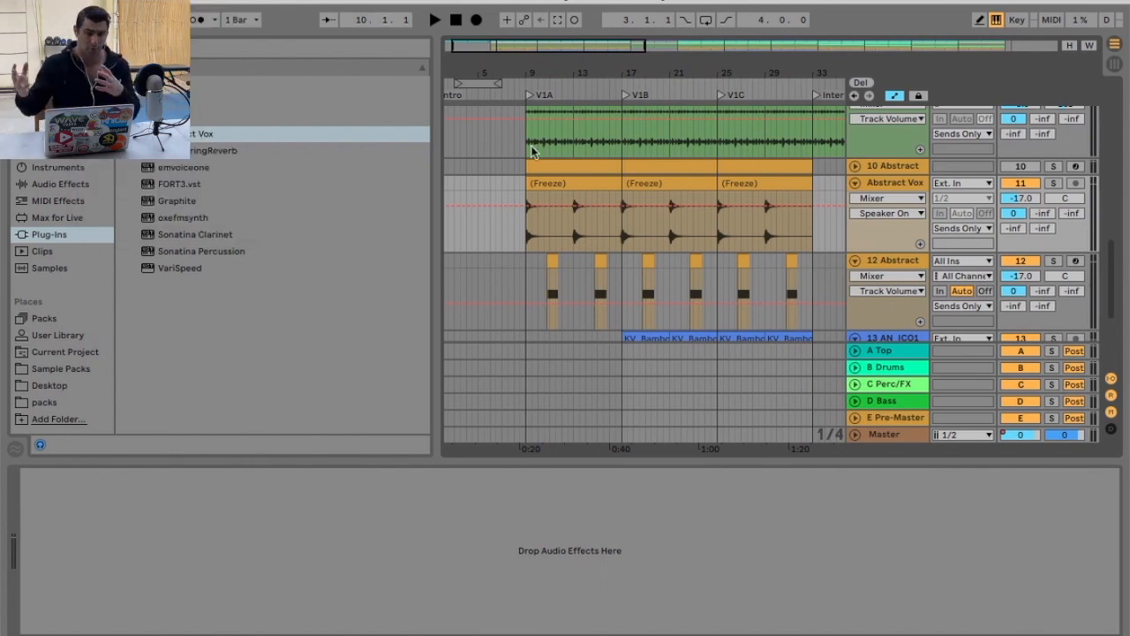
# - Audition the flattened Abstract Vox track from the start of V1A, first soloed and again unsoloed in the full mix
pyautogui.click(894, 183)
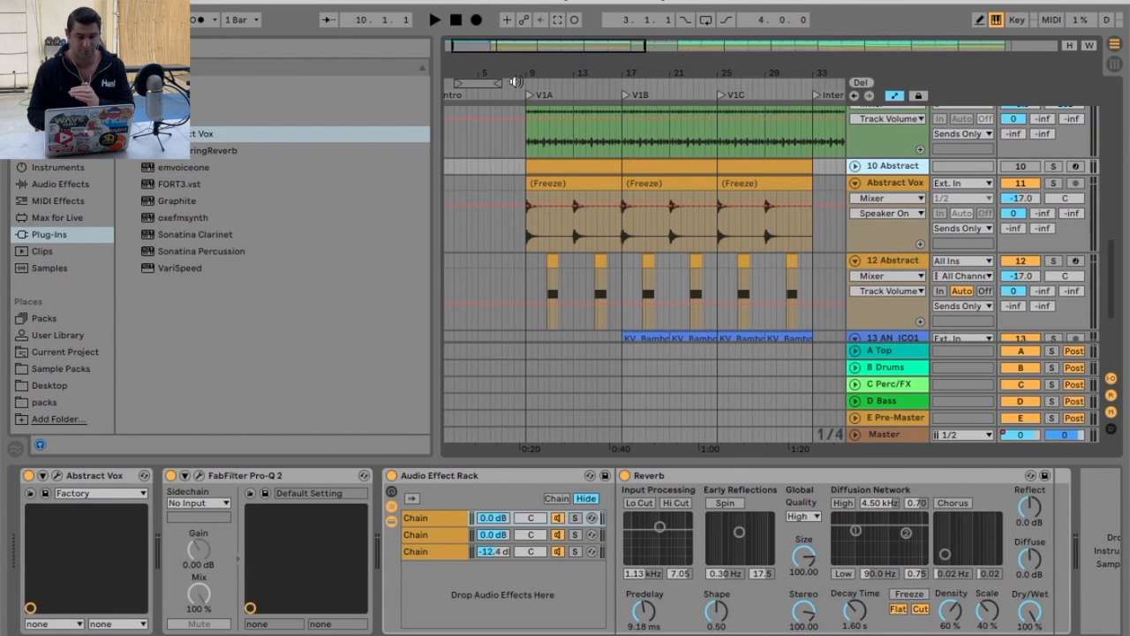
pyautogui.moveTo(515, 82); pyautogui.dragTo(626, 114)
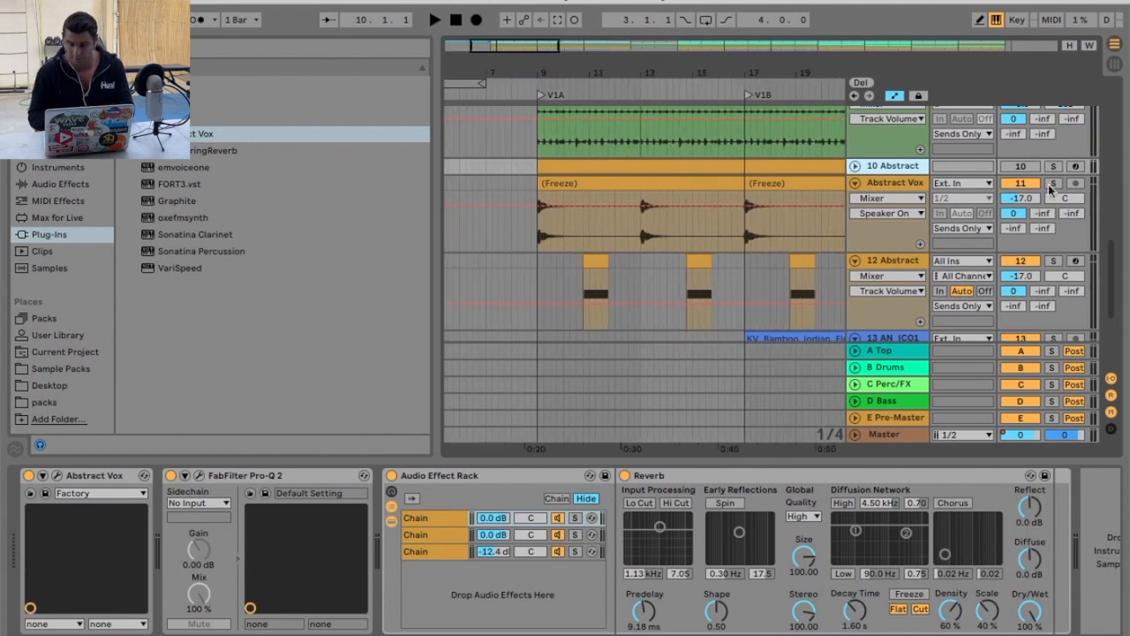
pyautogui.click(1052, 183)
pyautogui.click(530, 80)
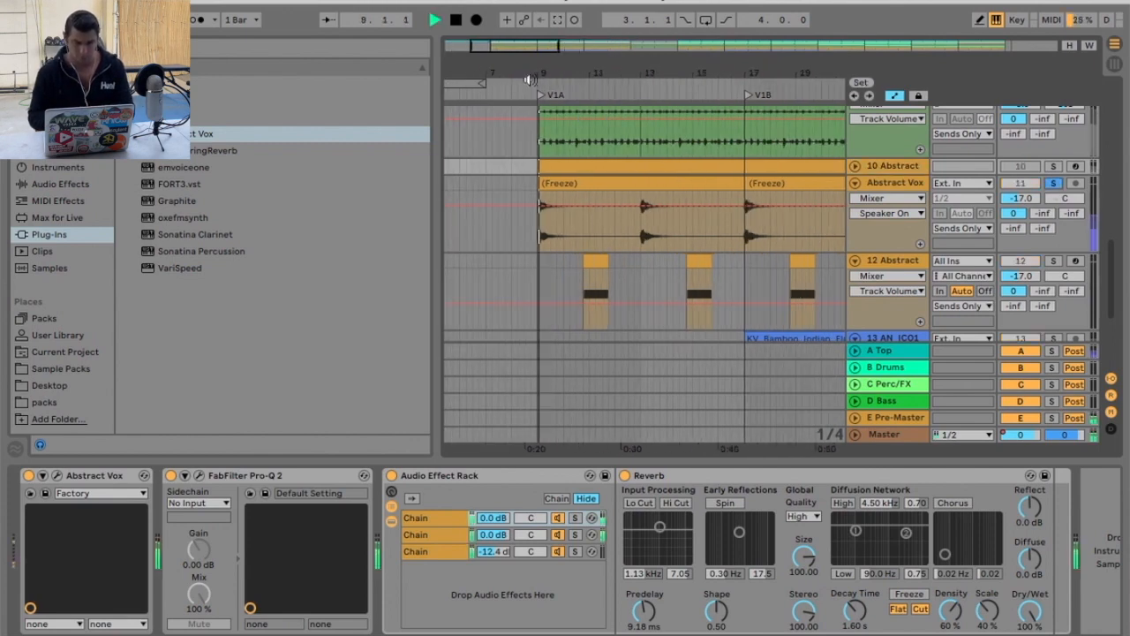
pyautogui.press('space')
pyautogui.click(1052, 183)
pyautogui.click(535, 82)
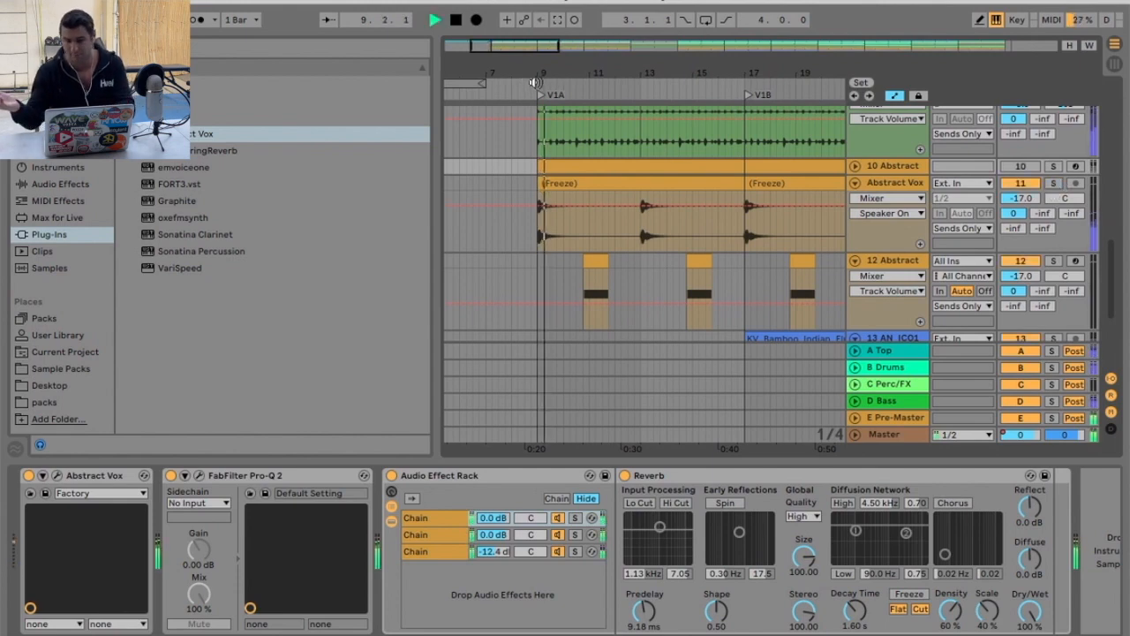
pyautogui.press('space')
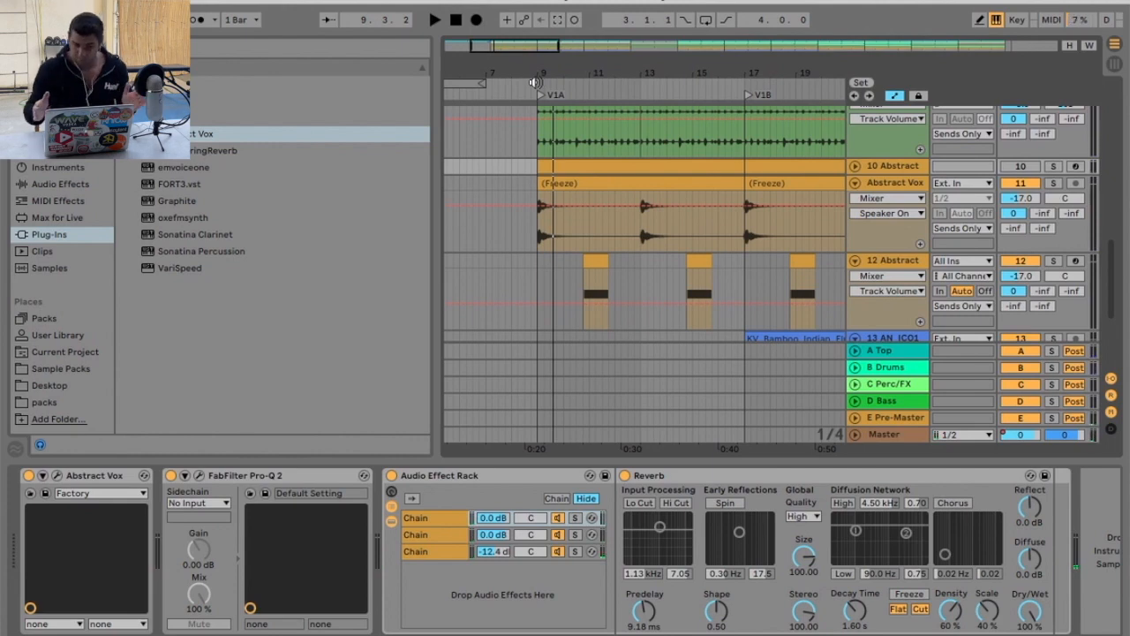
# - Open the Abstract Vox plug-in of track 10 Abstract and bring up its vocal group list
pyautogui.click(57, 476)
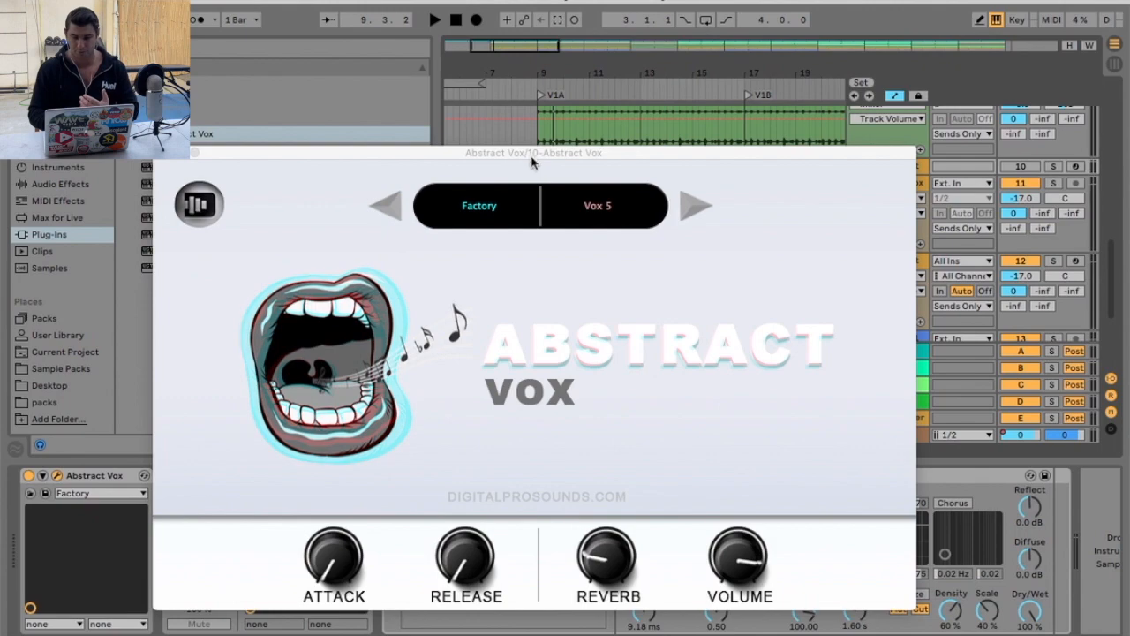
pyautogui.moveTo(531, 152); pyautogui.dragTo(504, 134)
pyautogui.click(571, 186)
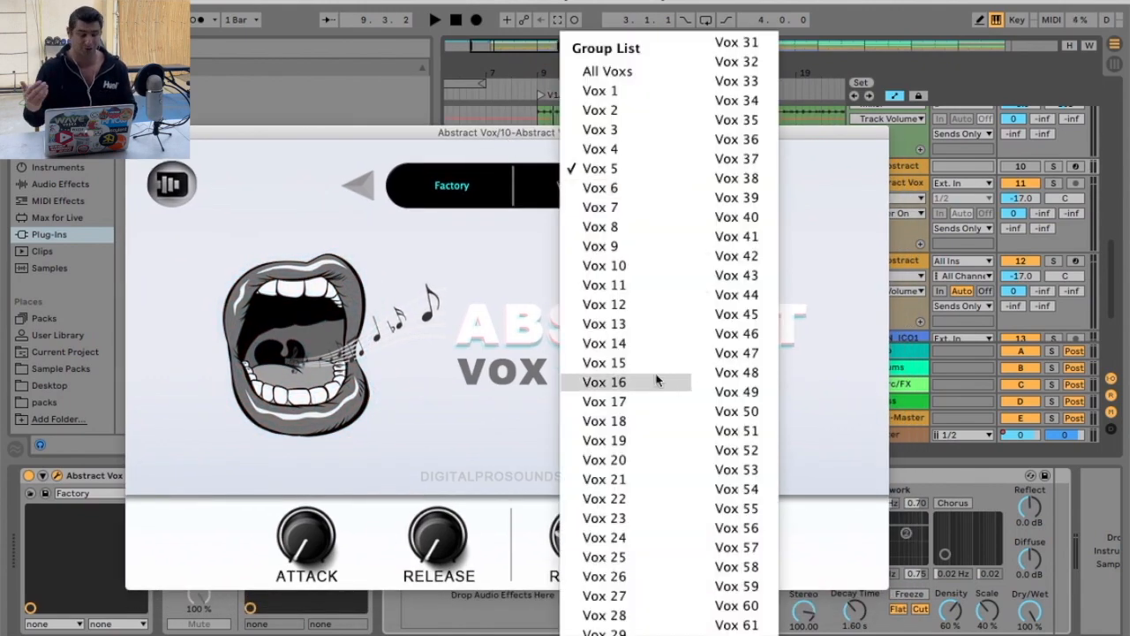